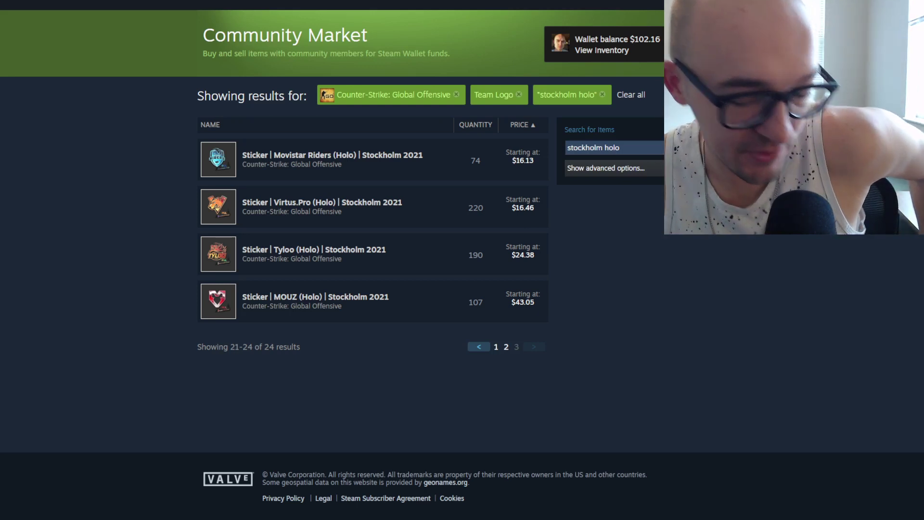
- Examine the End of A sale prices of all teams in the Stockholm>antwerp sheet
left_click_drag(424, 155, 341, 164)
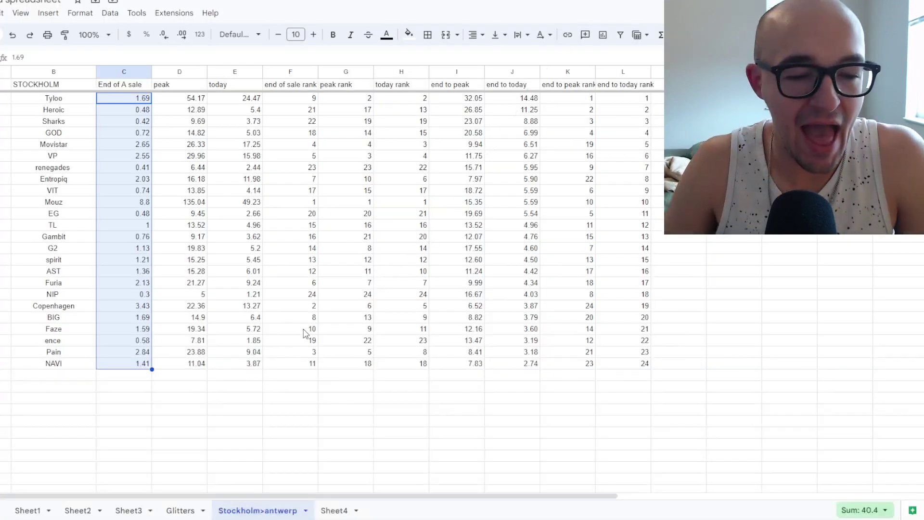
left_click(268, 436)
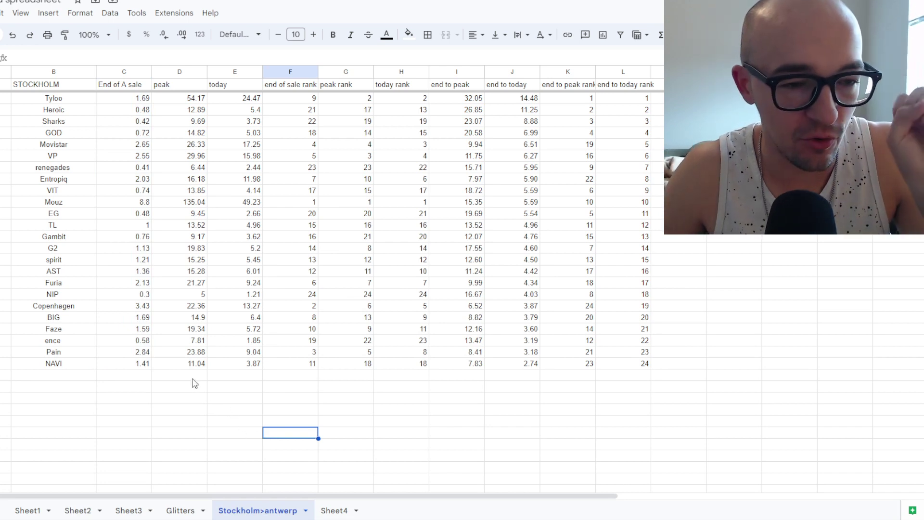
left_click_drag(127, 98, 129, 374)
left_click(130, 398)
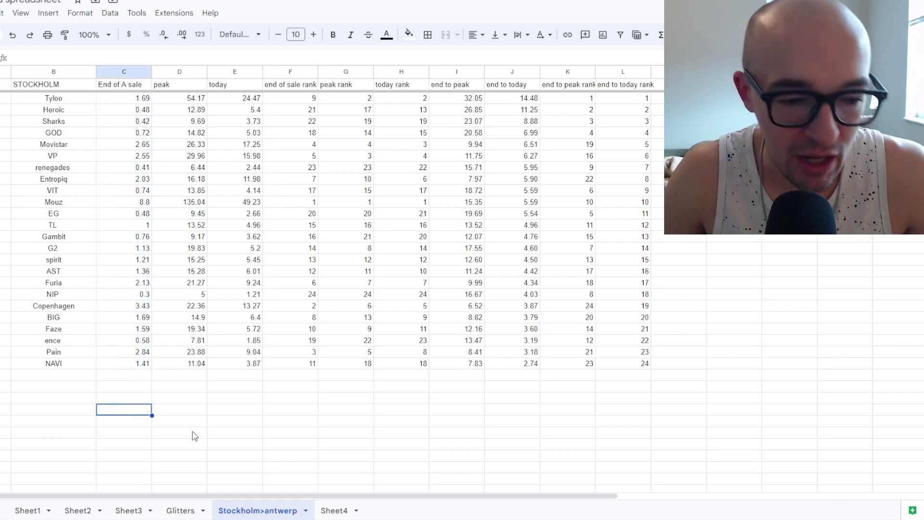
left_click(250, 441)
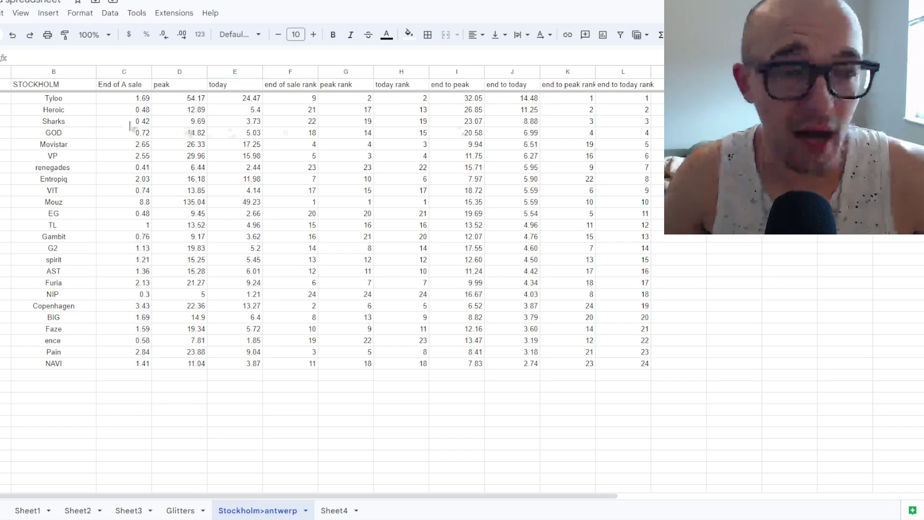
- Sort the Stockholm>antwerp sheet by the End of A sale column in descending order
left_click(143, 72)
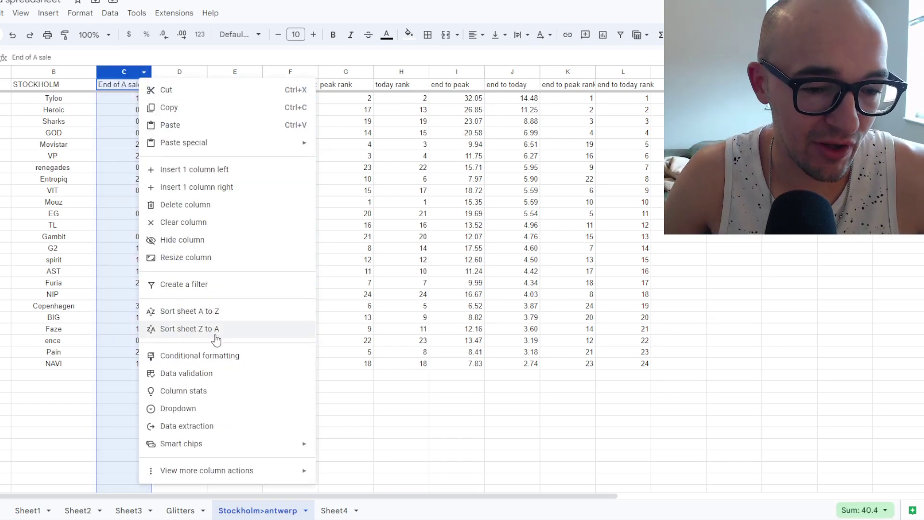
left_click(213, 312)
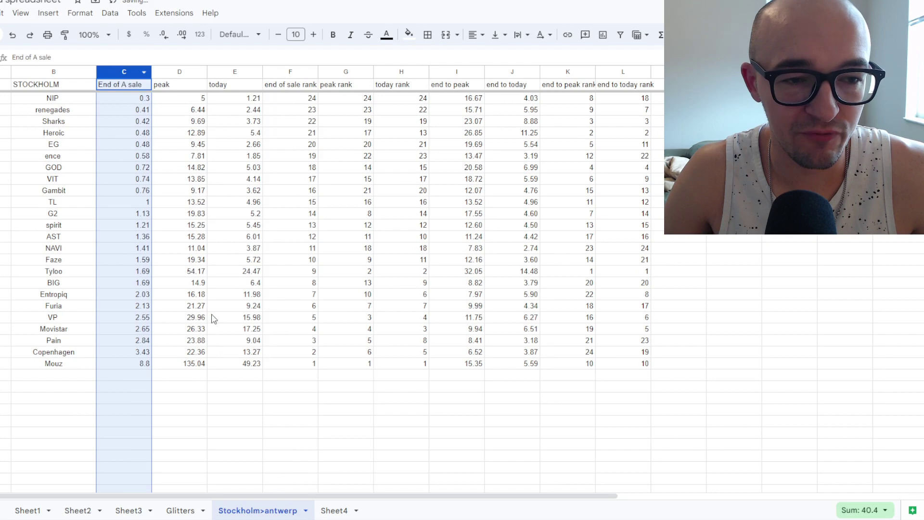
left_click(144, 72)
left_click(193, 329)
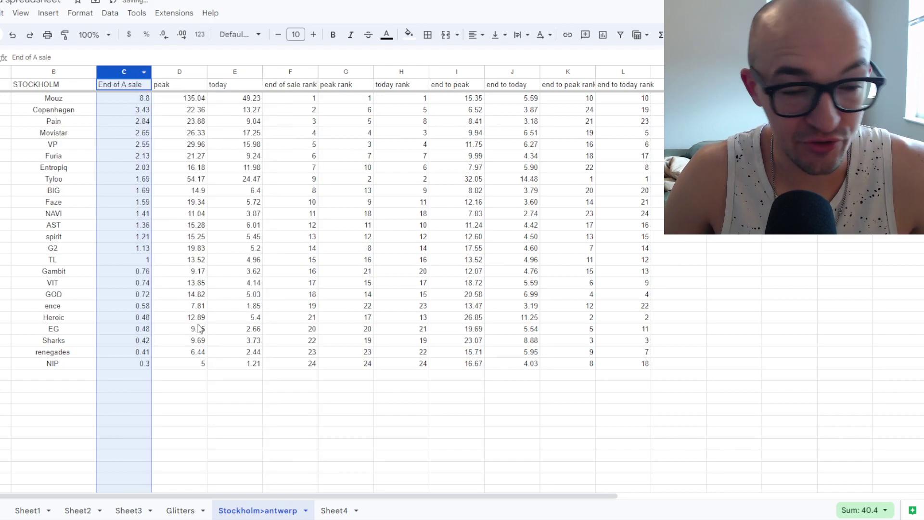
left_click(271, 391)
left_click(236, 410)
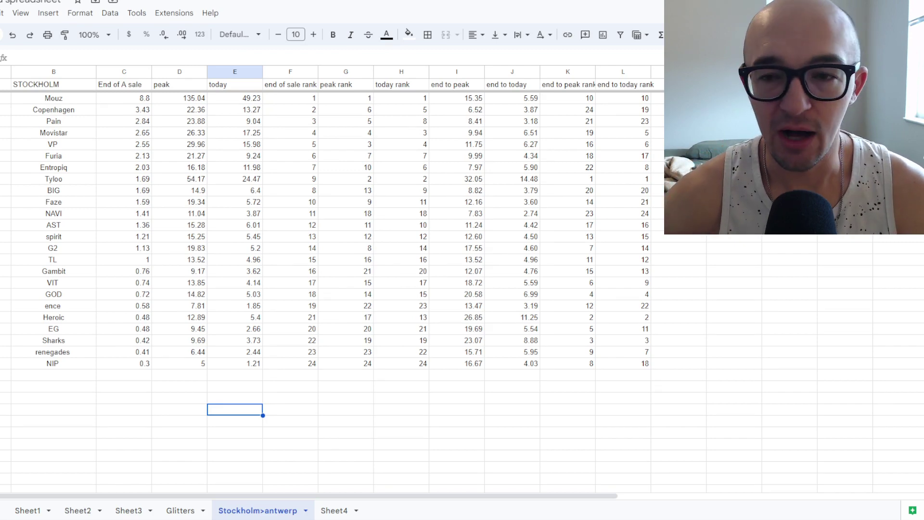
- Review the End of A sale prices, checking Mouz, Copenhagen and the range from Pain to Entropiq
left_click(683, 192)
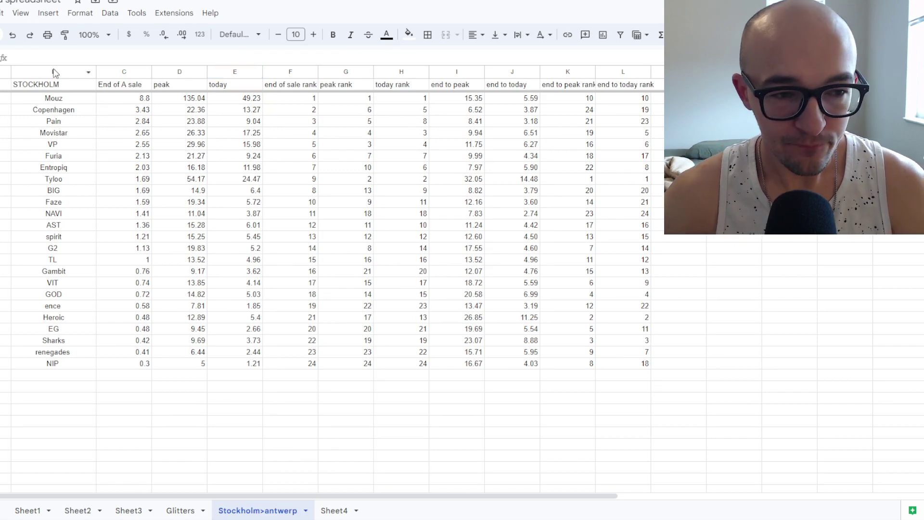
left_click(128, 101)
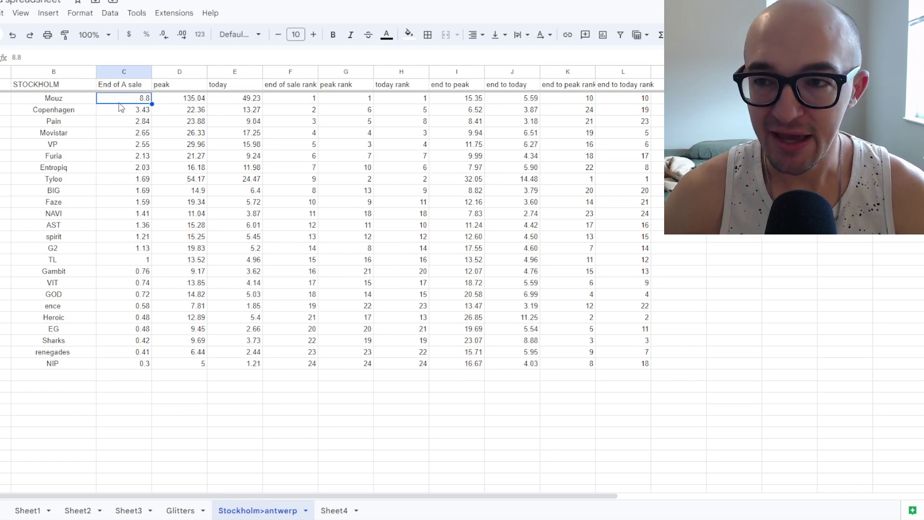
left_click_drag(127, 102, 147, 366)
left_click(183, 447)
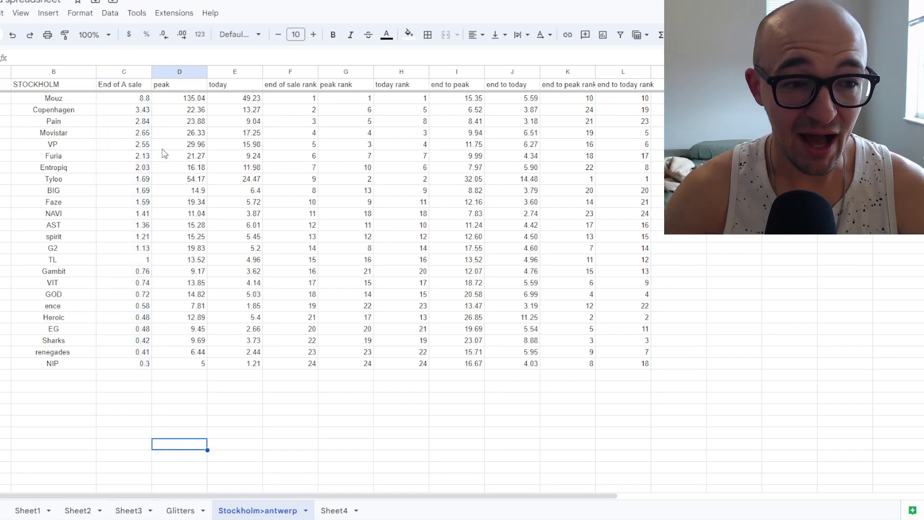
left_click(147, 102)
left_click(148, 112)
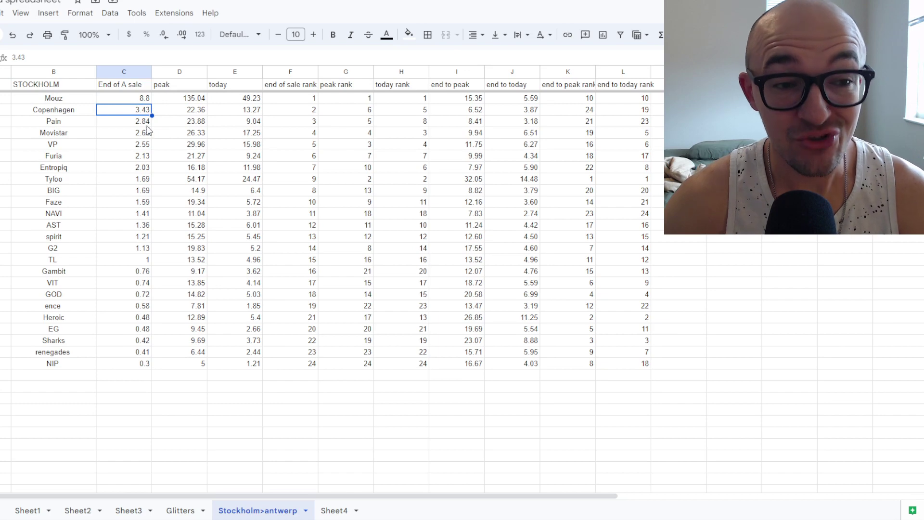
left_click_drag(144, 121, 149, 168)
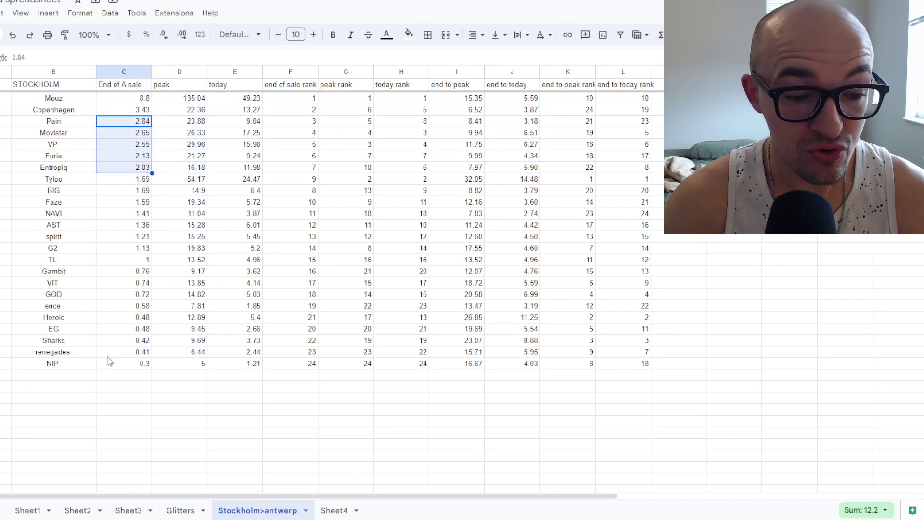
- Open Sheet3 with the Paris prices and sort it by the today 7/23 column in descending order
left_click(126, 509)
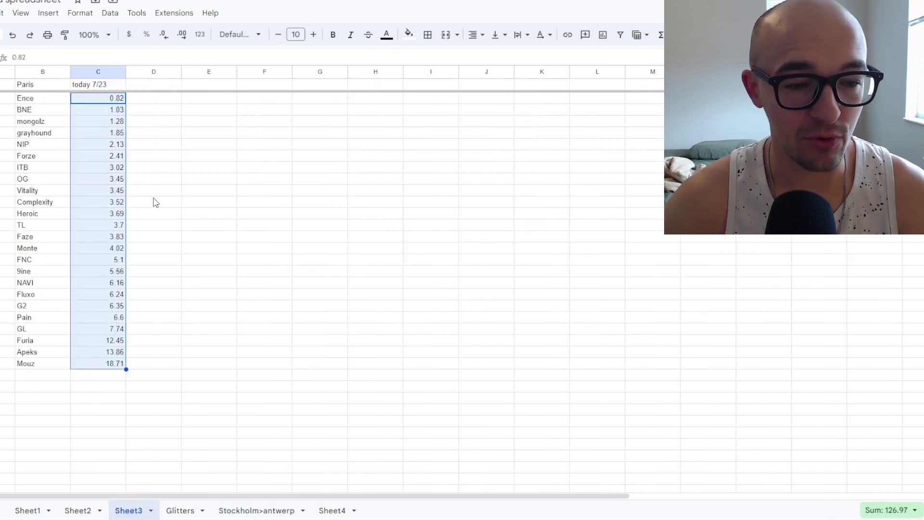
left_click(155, 202)
right_click(116, 71)
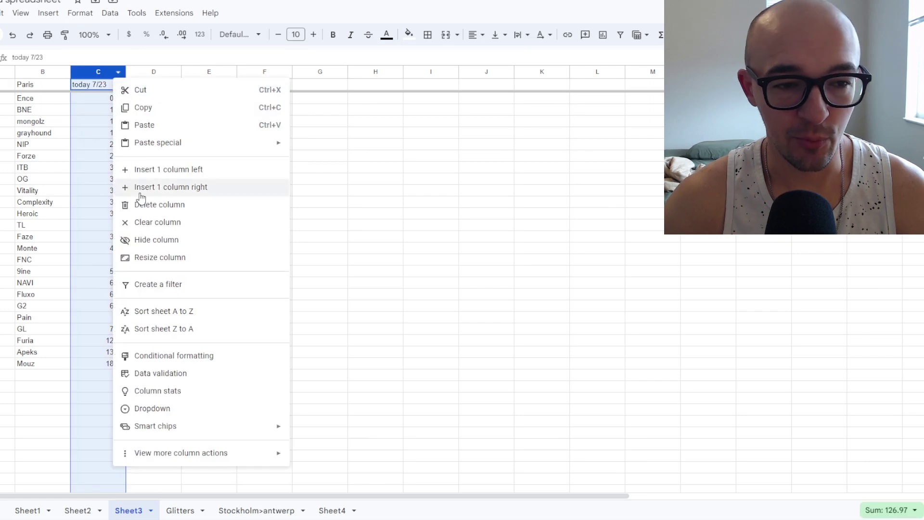
left_click(162, 312)
left_click(178, 227)
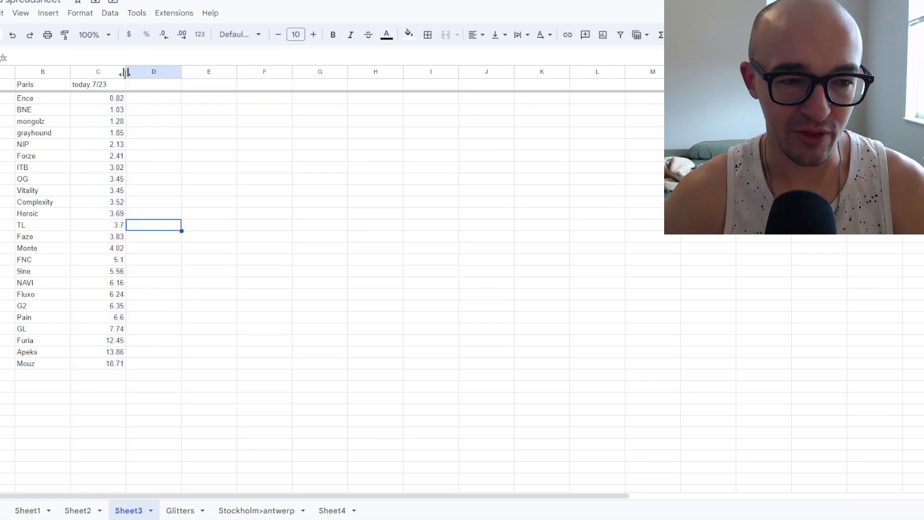
right_click(117, 74)
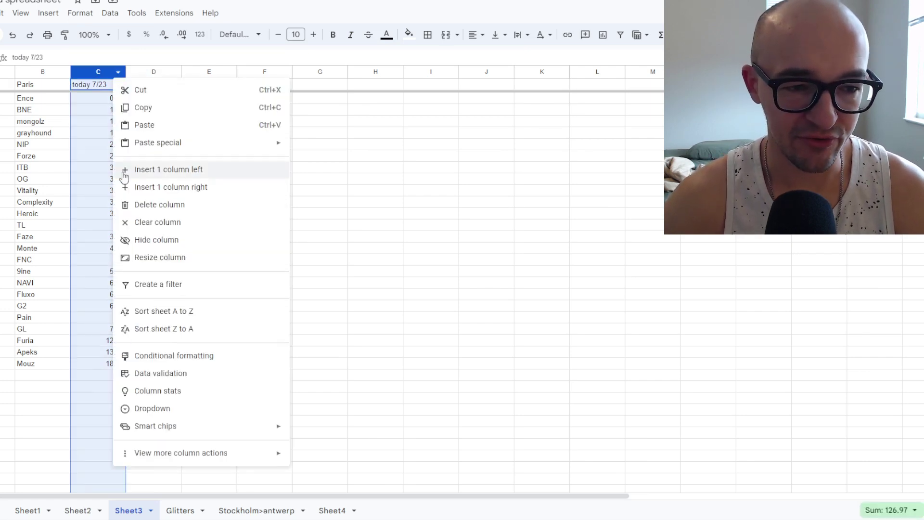
left_click(161, 328)
left_click(179, 204)
- Examine the Paris prices of Mouz, Apeks and Furia, and those of Forze and NIP
left_click(121, 99)
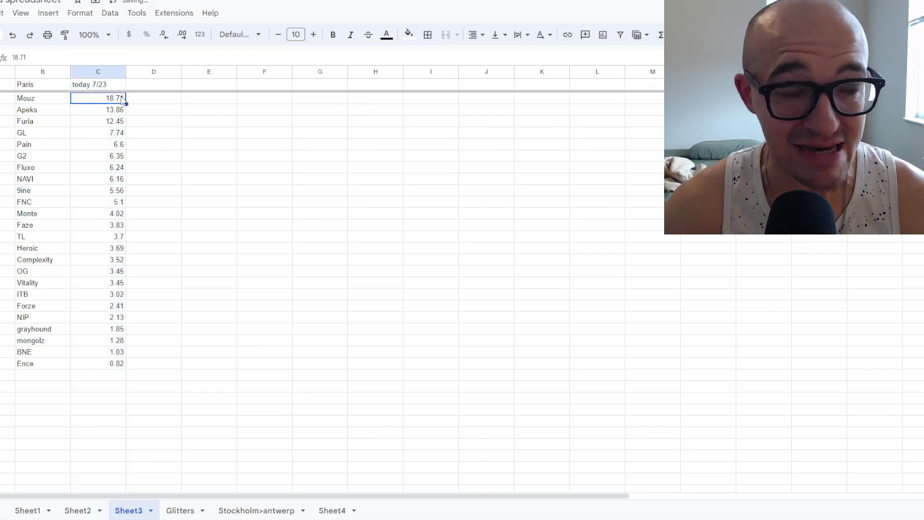
left_click(122, 109)
left_click(122, 122)
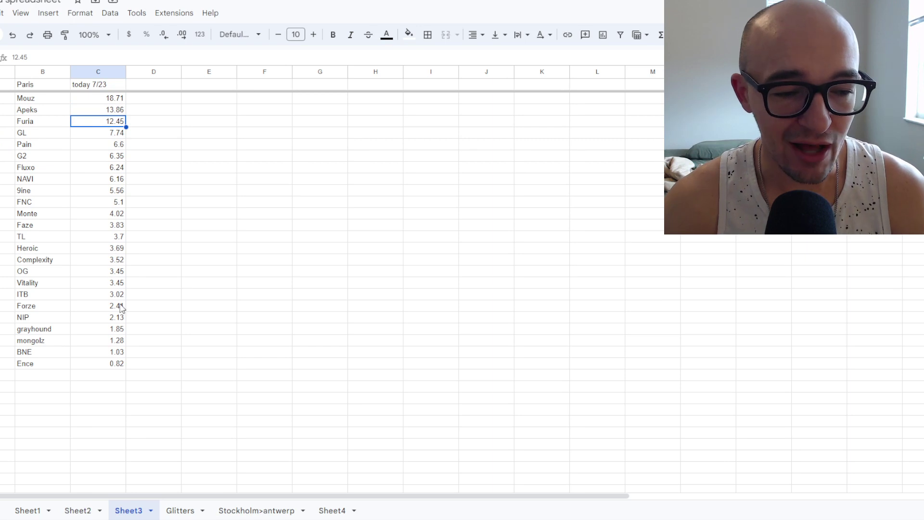
left_click_drag(120, 306, 123, 319)
left_click(153, 329)
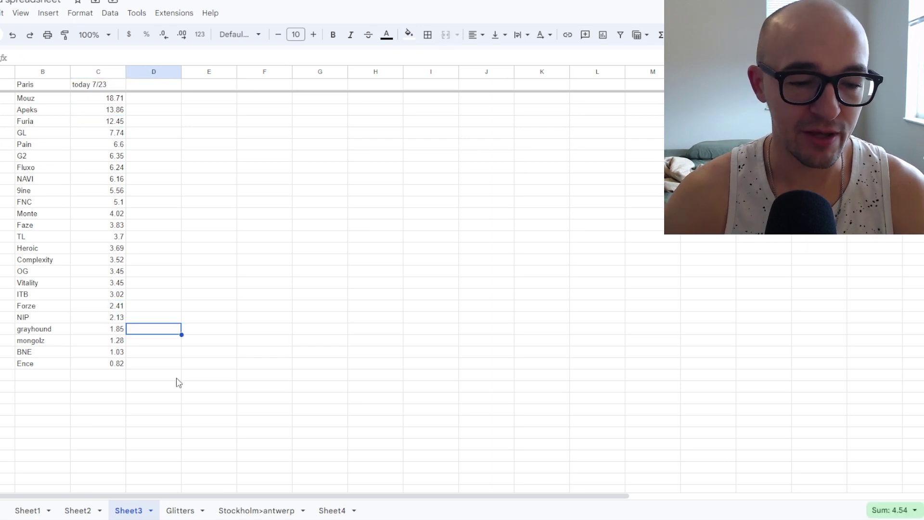
- Return to the Stockholm>antwerp sheet and sort it by the peak column in descending order
left_click(257, 510)
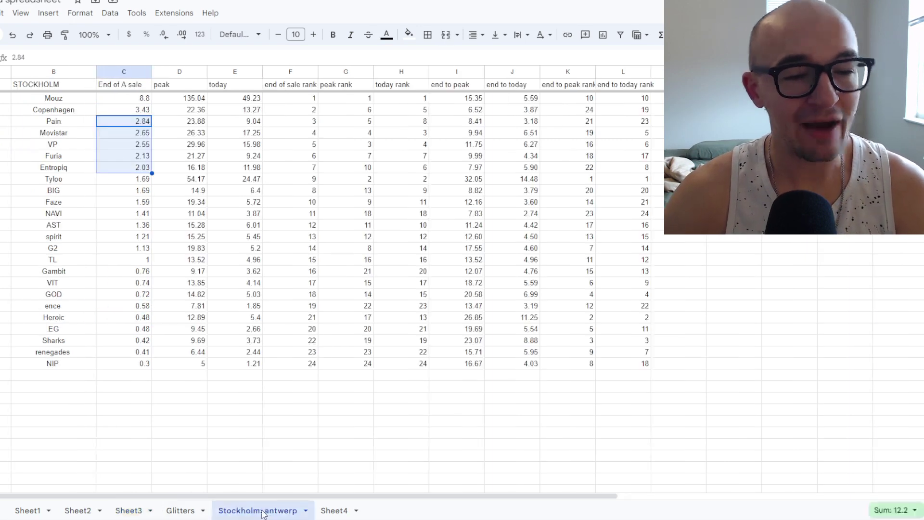
left_click(179, 432)
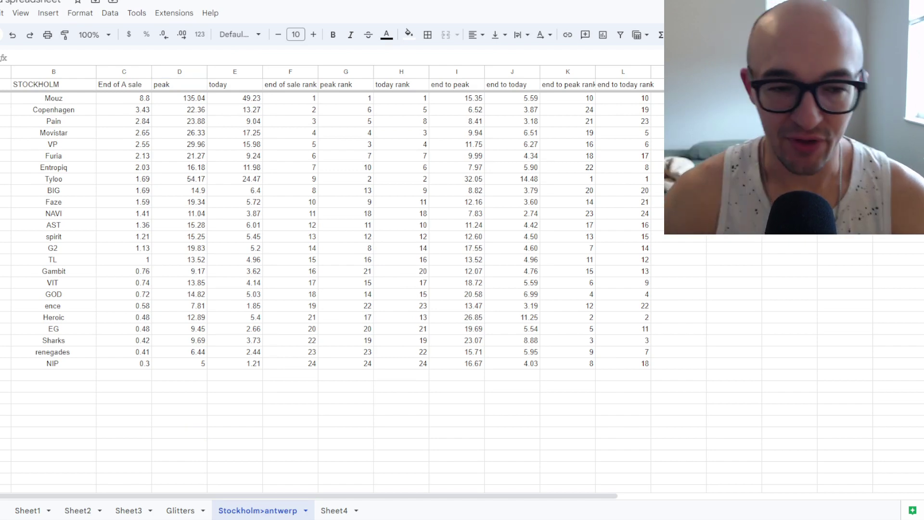
left_click(199, 74)
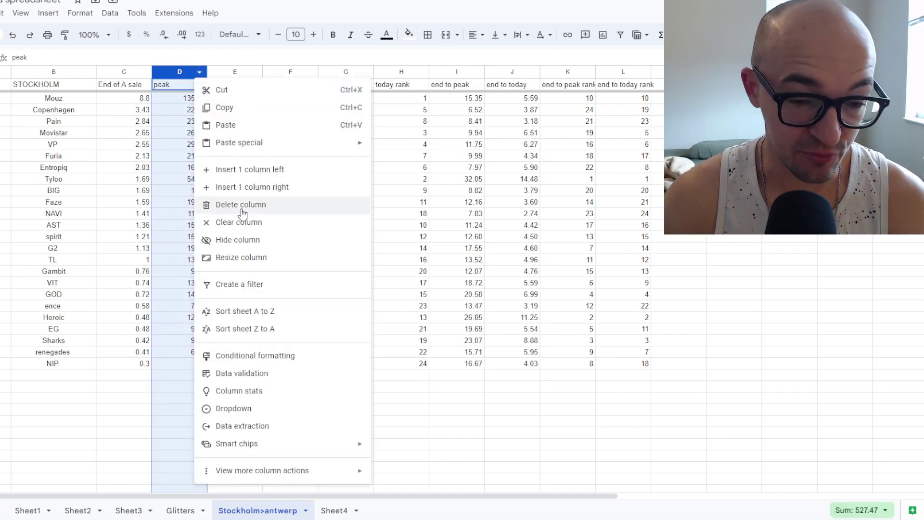
left_click(455, 421)
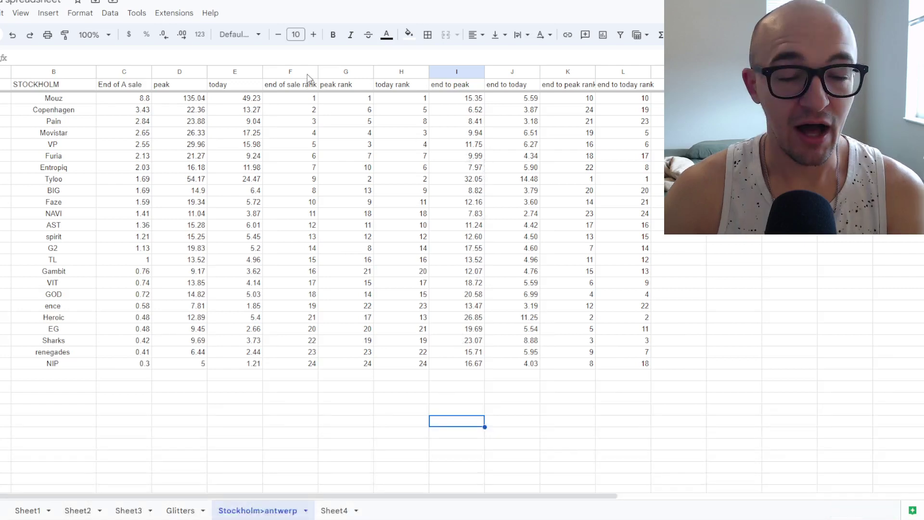
left_click(312, 99)
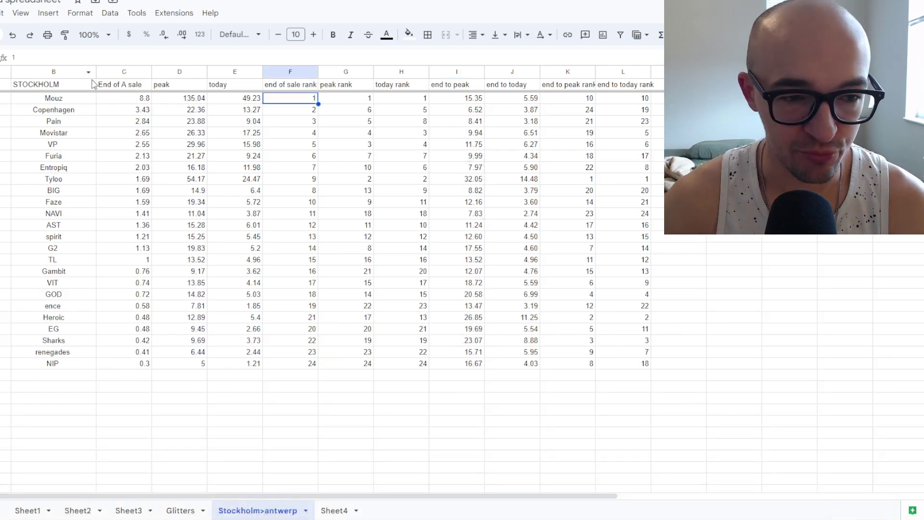
left_click(200, 72)
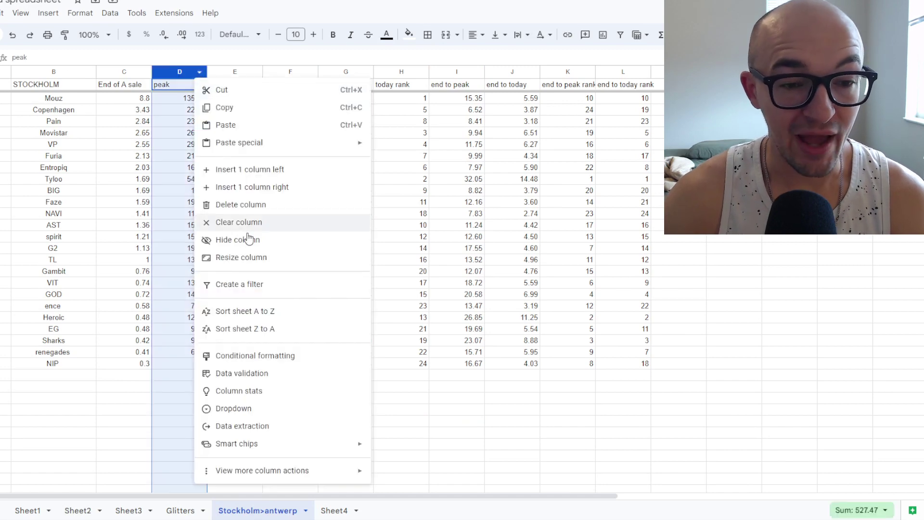
left_click(254, 328)
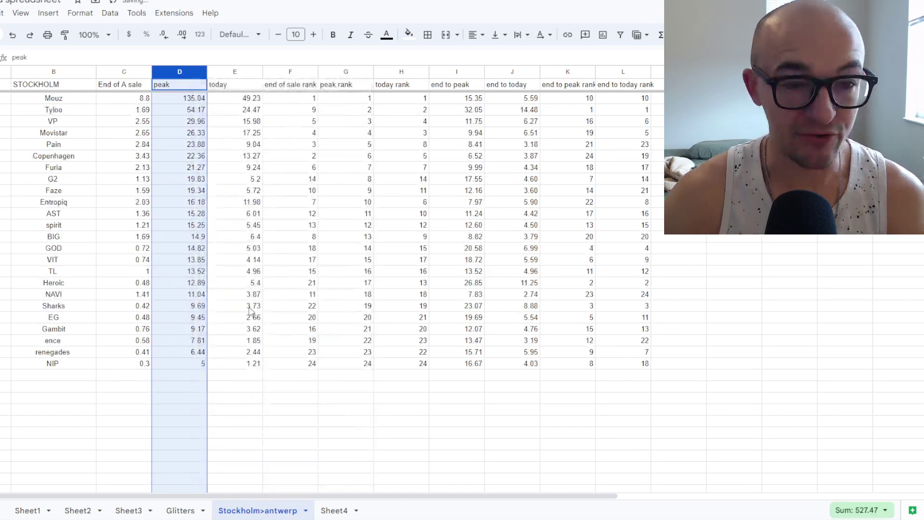
- Compare the End of A sale and peak prices from Tyloo down to NIP
left_click(105, 122)
left_click(87, 110)
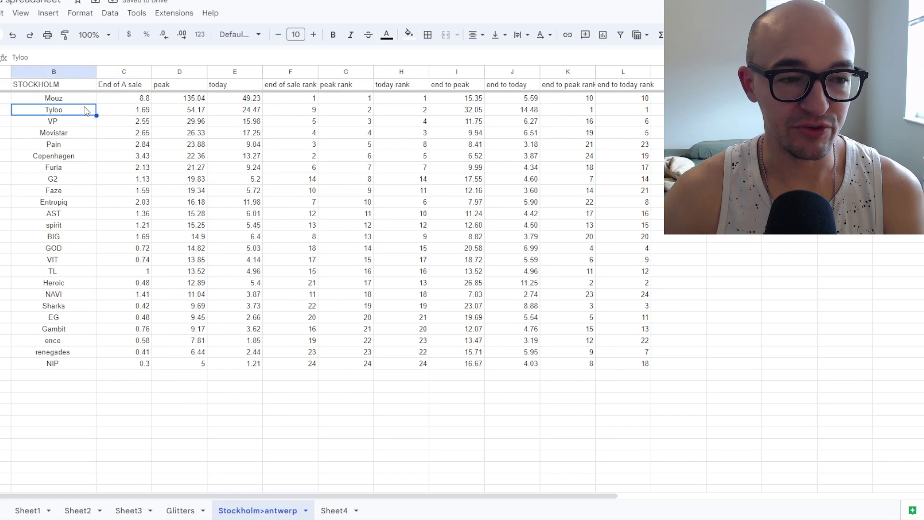
left_click(148, 111)
left_click_drag(129, 113, 196, 369)
left_click(194, 409)
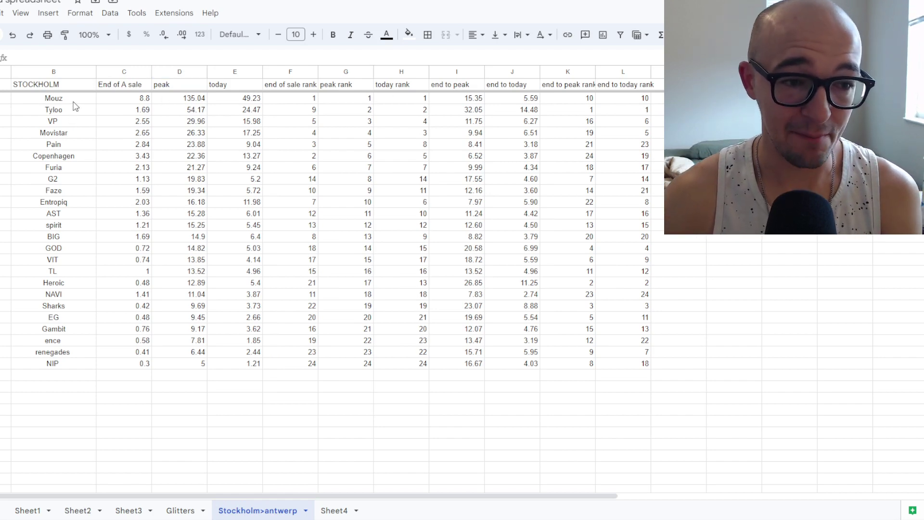
- Sort the Stockholm>antwerp sheet by the today column in descending order
left_click(255, 72)
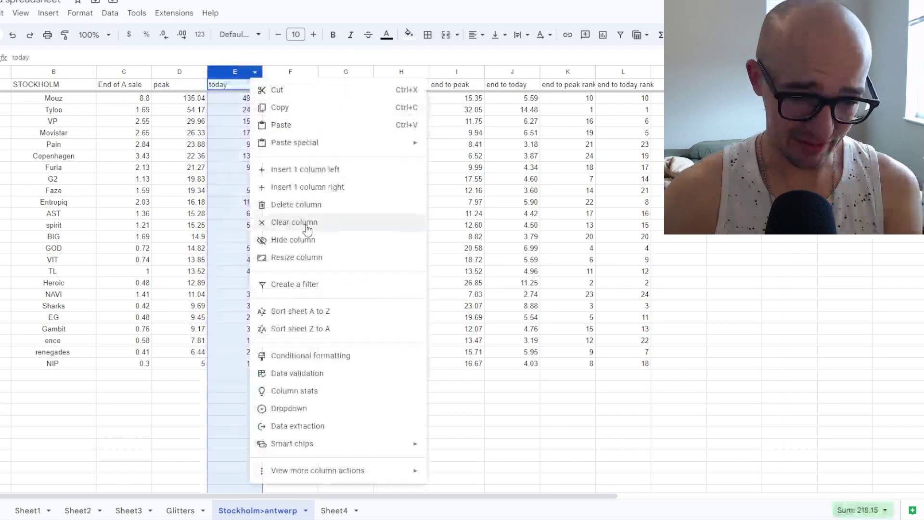
left_click(308, 328)
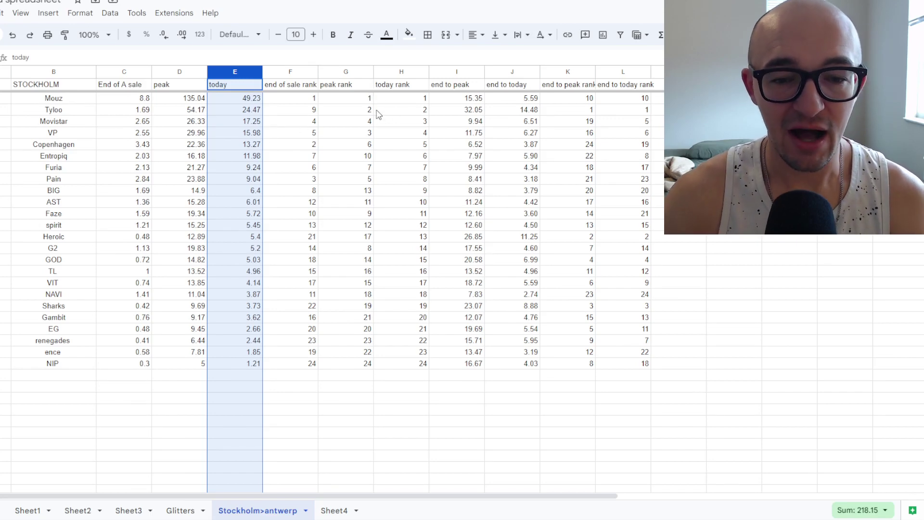
- Compare the end of sale, peak and today ranks for G2, NIP, Faze and Pain
left_click_drag(296, 252, 413, 254)
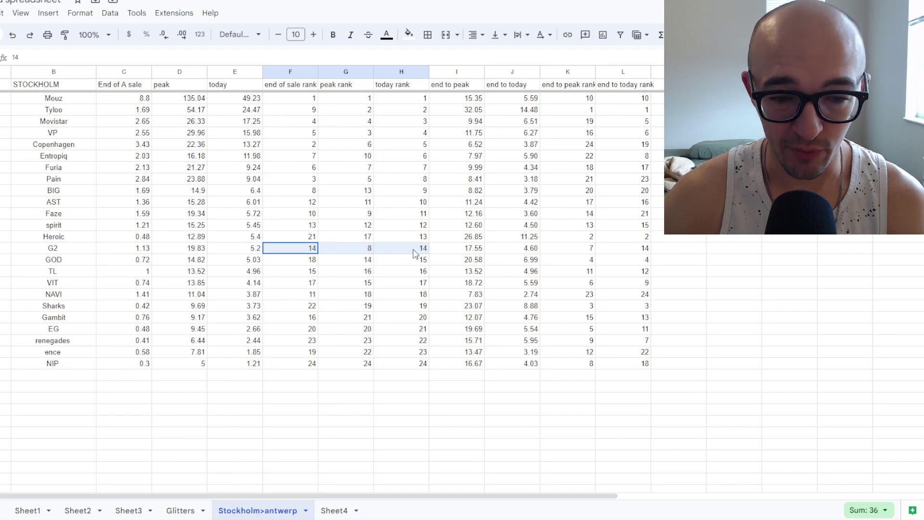
left_click_drag(290, 363, 439, 365)
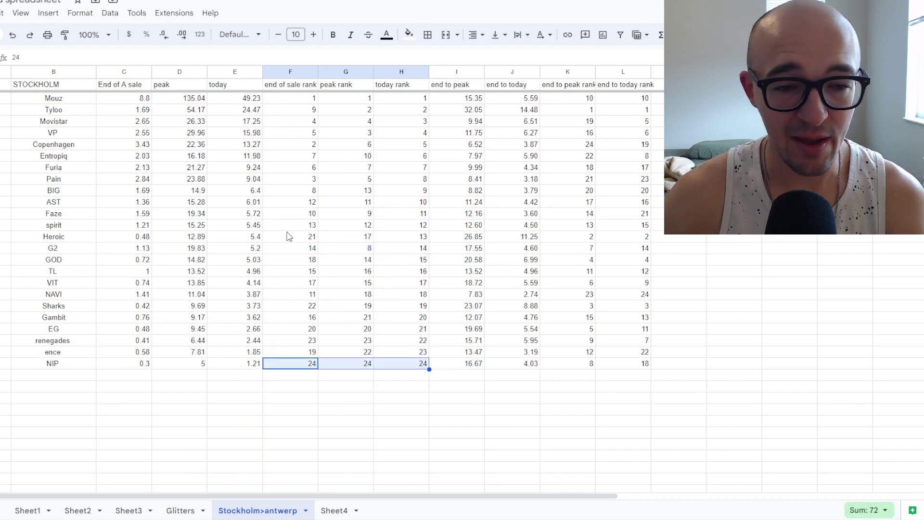
left_click(313, 214)
left_click_drag(314, 214, 414, 216)
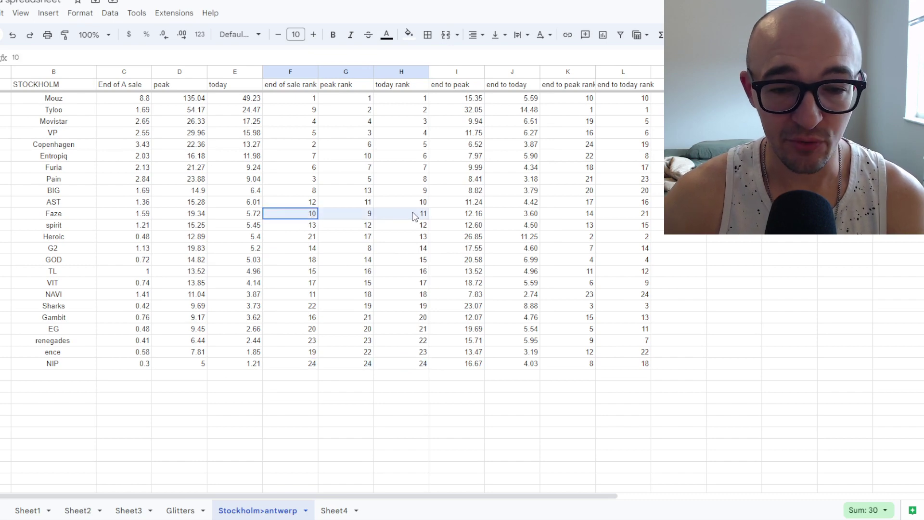
left_click_drag(307, 180, 417, 183)
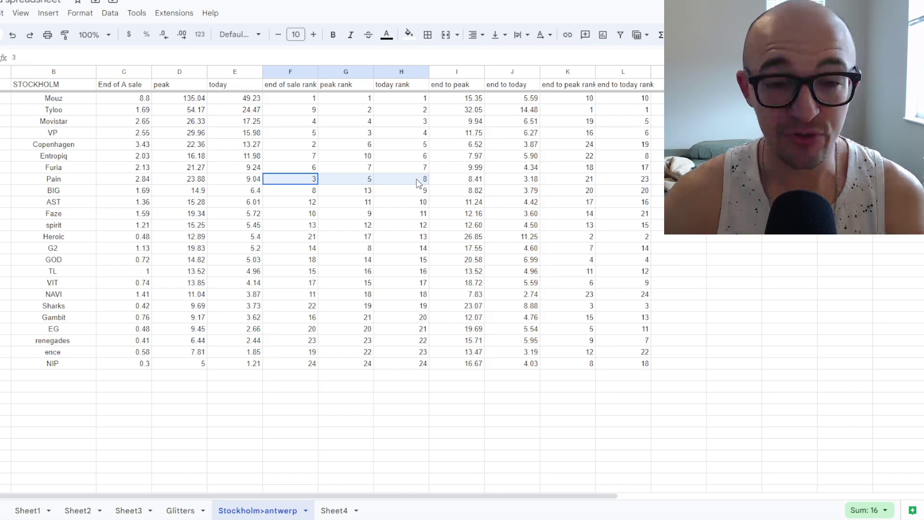
- Check Tyloo's end of sale, peak and today ranks and sort the sheet by the end to peak column in descending order
left_click_drag(312, 110, 420, 109)
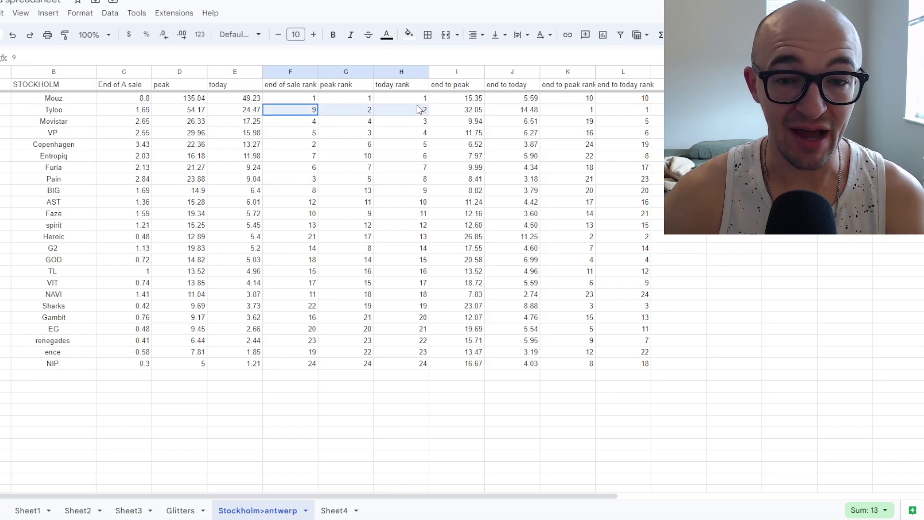
left_click(494, 385)
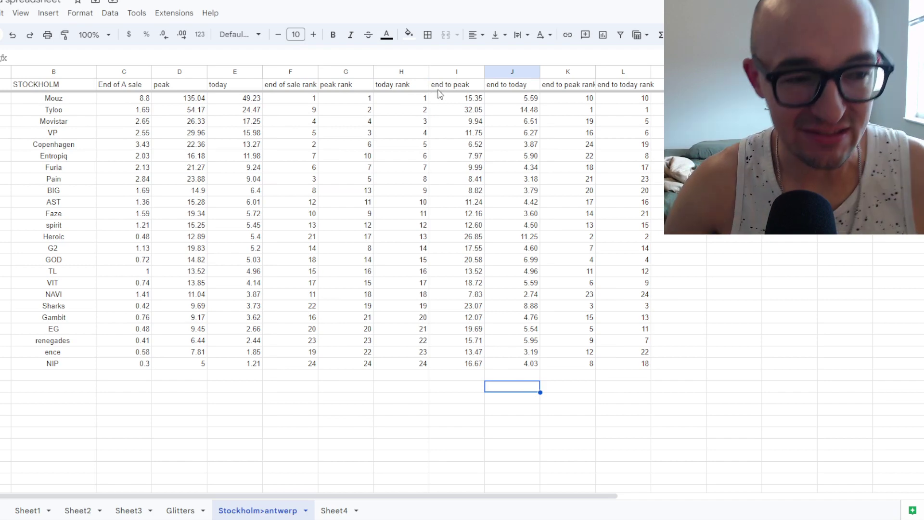
left_click(476, 72)
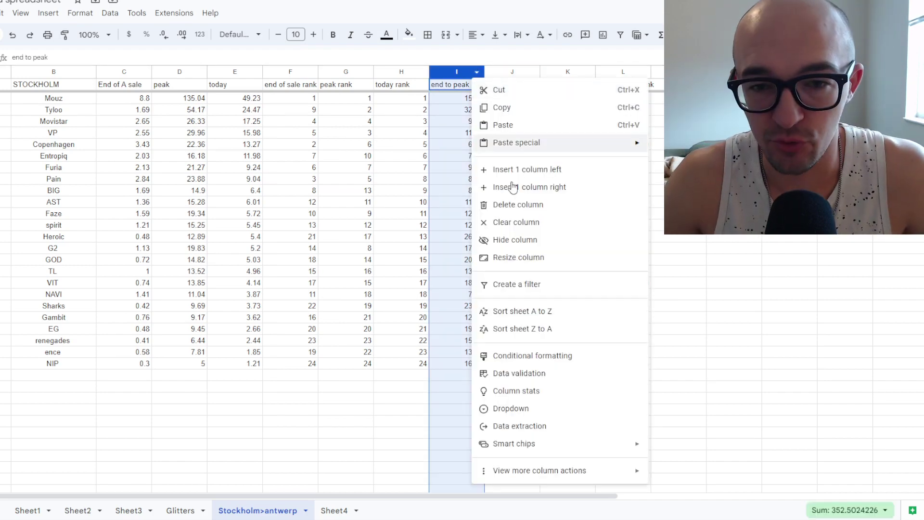
left_click(520, 328)
left_click(506, 377)
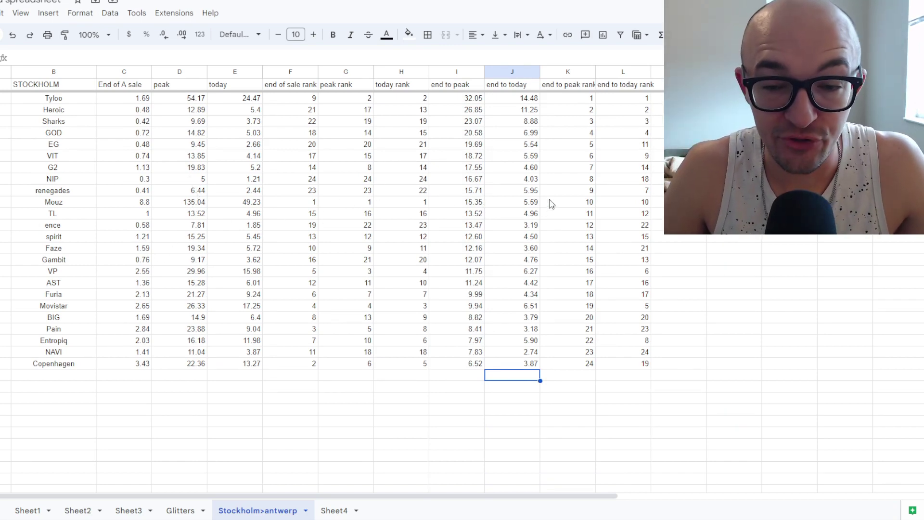
- Compare the end to peak and end to today ranks of Mouz, TL, EG and the teams from Tyloo to GOD
left_click_drag(551, 204, 611, 215)
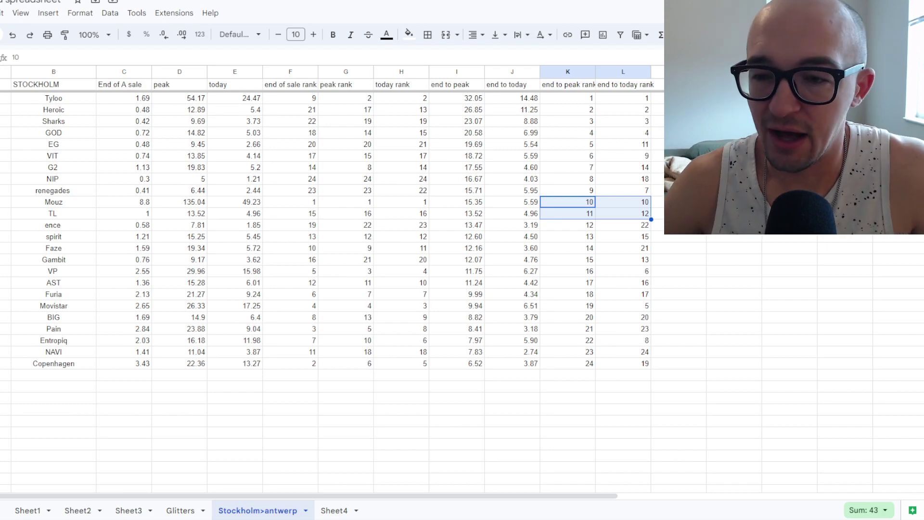
left_click(575, 104)
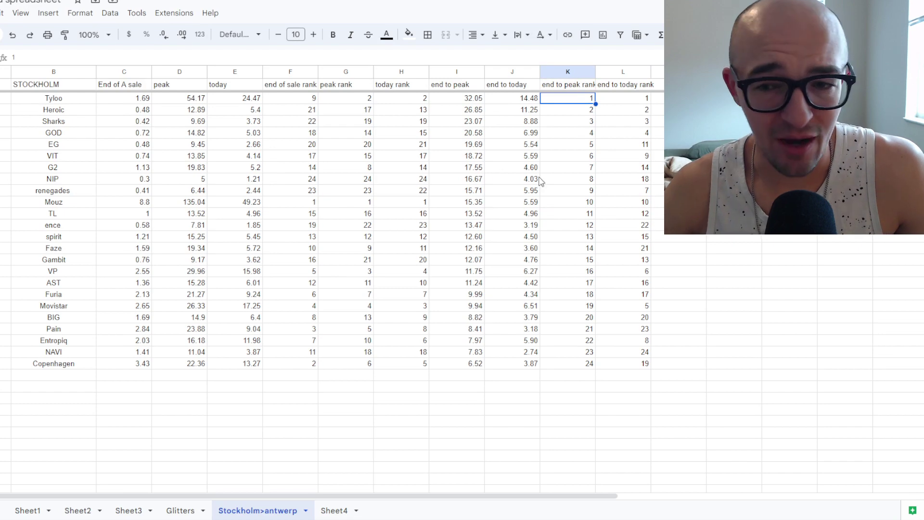
left_click(586, 148)
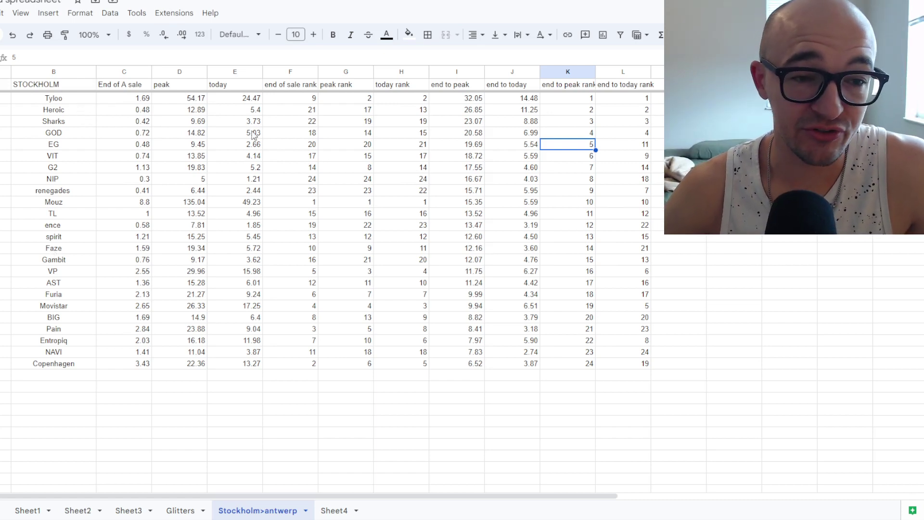
left_click_drag(591, 101, 590, 136)
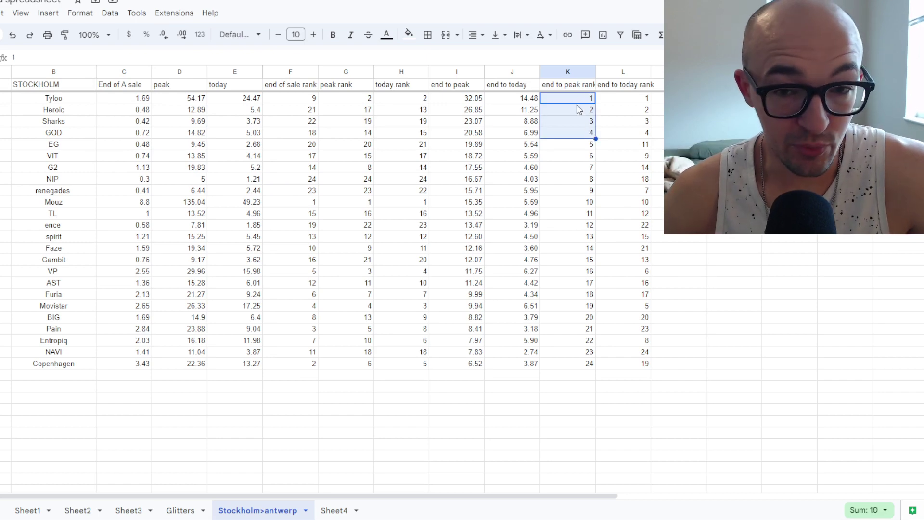
left_click(617, 103)
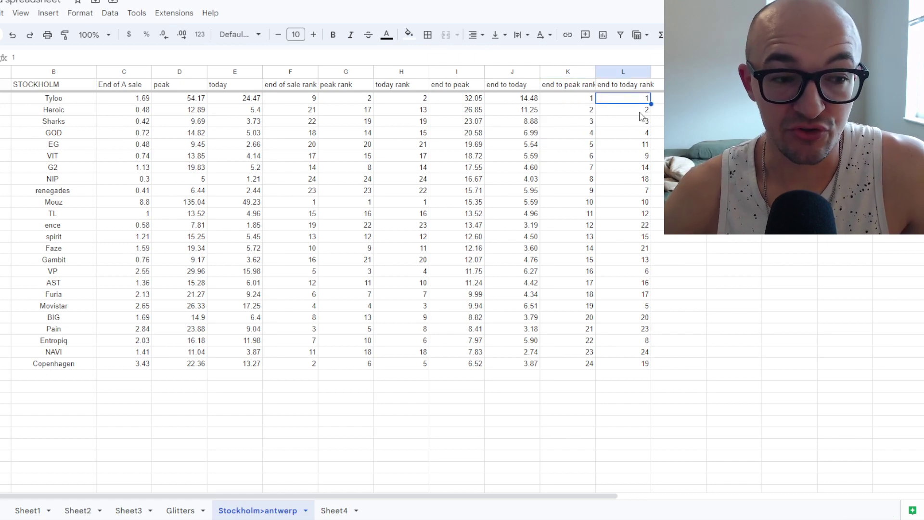
- Sort the Stockholm>antwerp sheet by the end to today rank column in ascending order
left_click(643, 73)
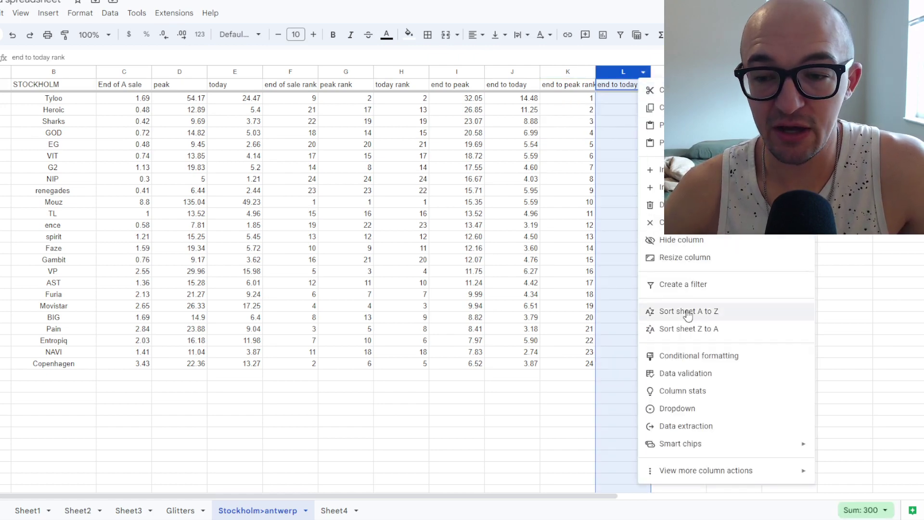
left_click(686, 328)
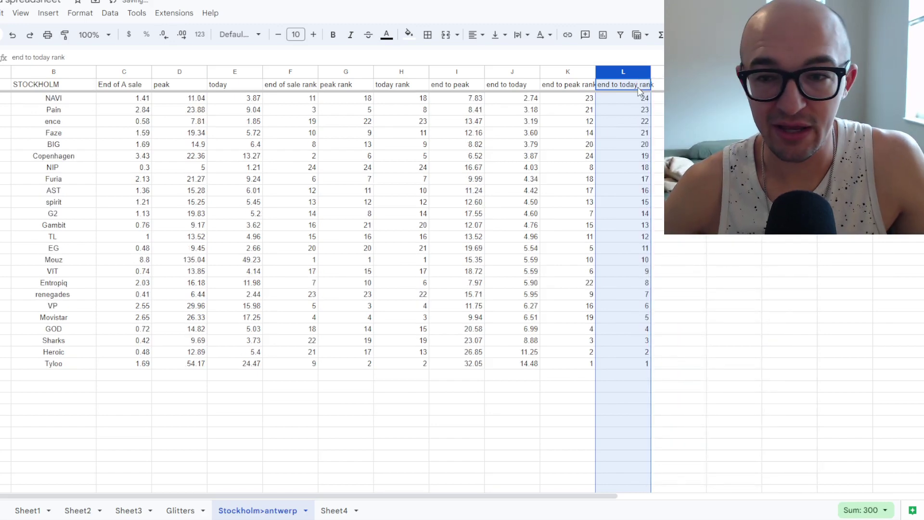
left_click(643, 74)
left_click(688, 311)
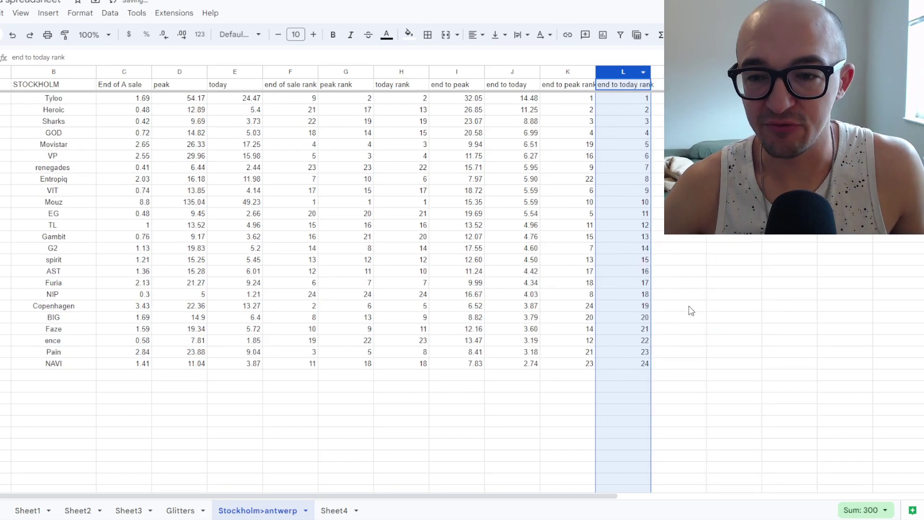
left_click(655, 202)
- Review the teams with the best end to today ranks, from Tyloo down to Entropiq, and check EG
left_click_drag(85, 107, 85, 152)
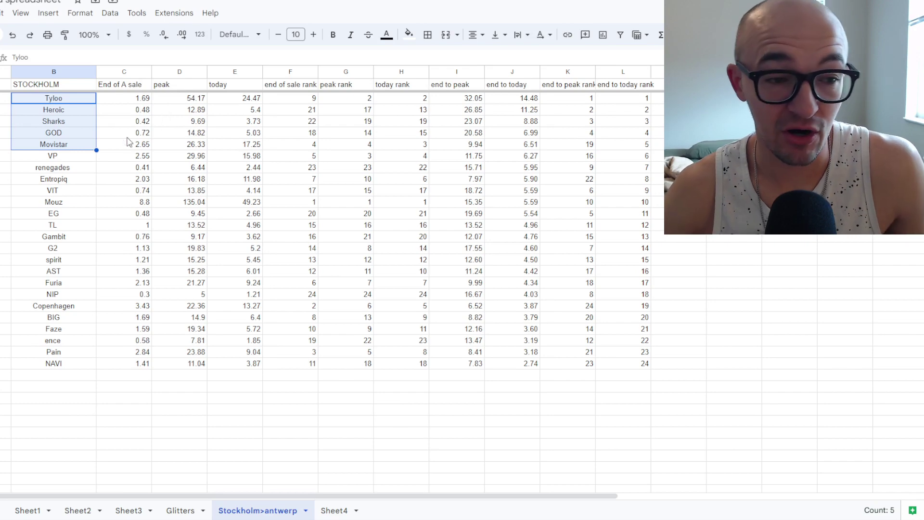
left_click(66, 158)
left_click(69, 215)
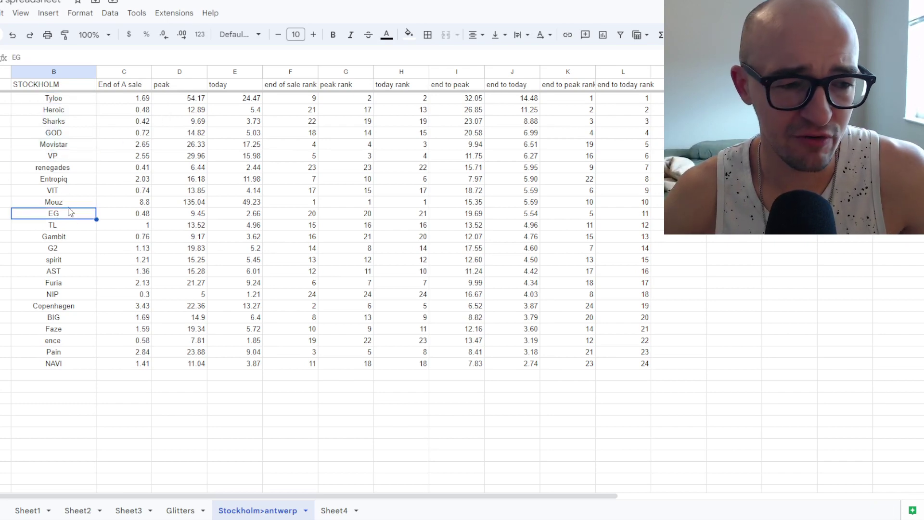
left_click_drag(61, 179, 76, 106)
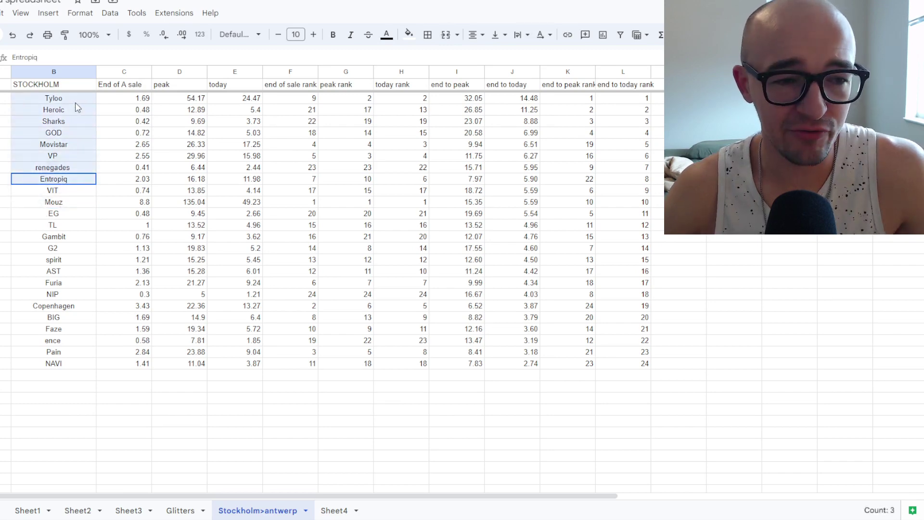
left_click(302, 213)
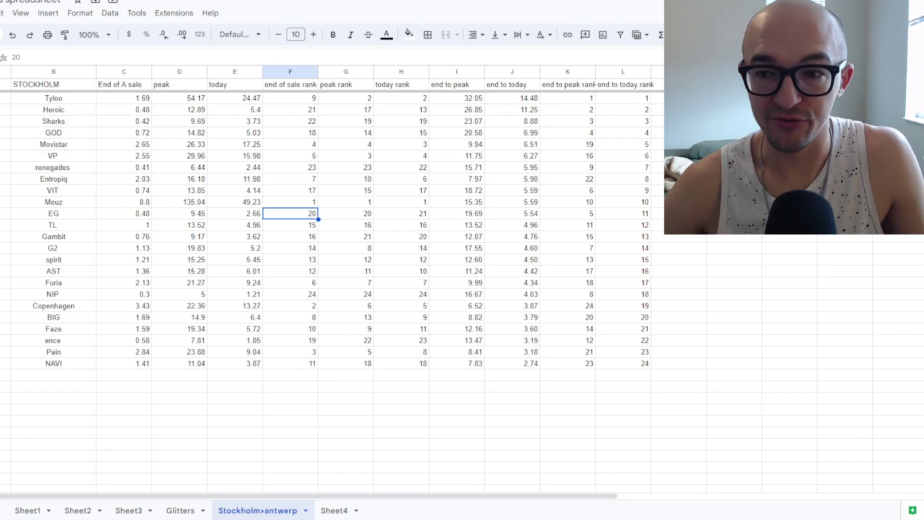
left_click(674, 220)
- Examine the lowest end to today performers from Faze to NAVI, and check Mouz, G2, spirit, AST and Furia
left_click_drag(70, 332, 67, 363)
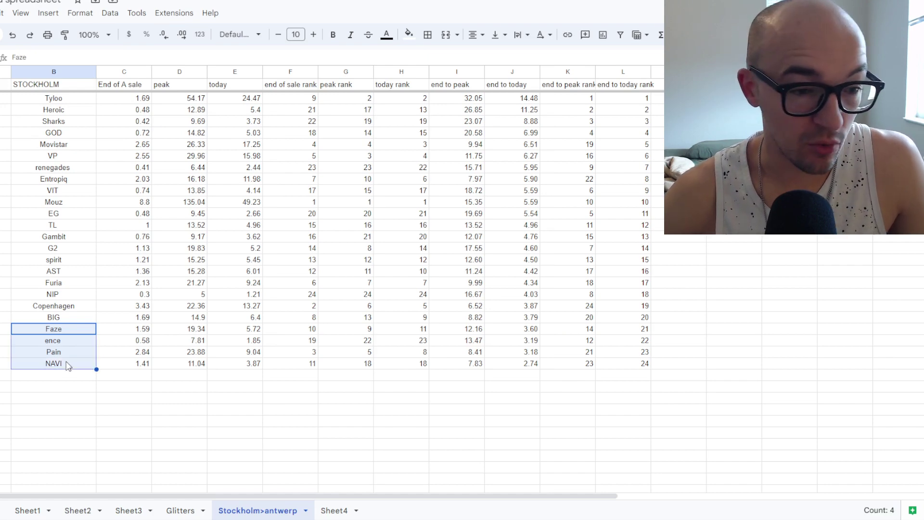
left_click(71, 202)
left_click_drag(71, 202, 110, 190)
left_click(84, 260)
left_click(86, 250)
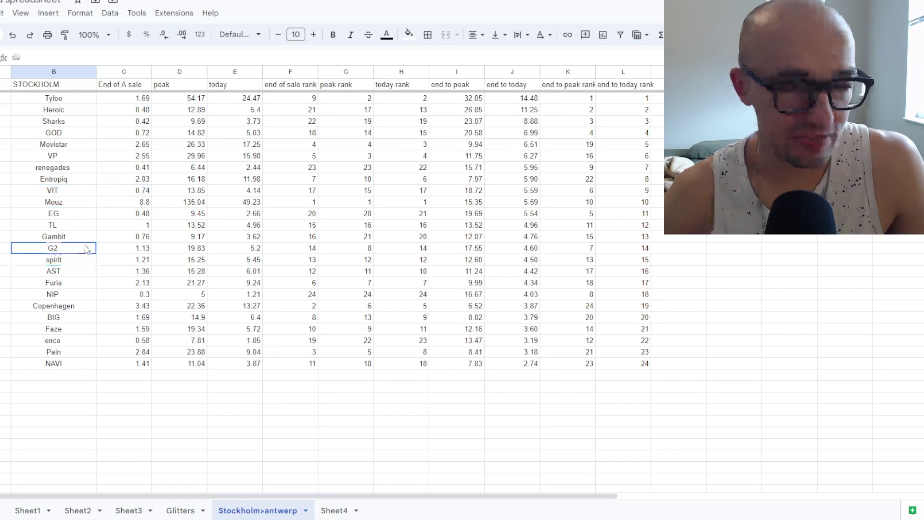
left_click(76, 272)
left_click(79, 284)
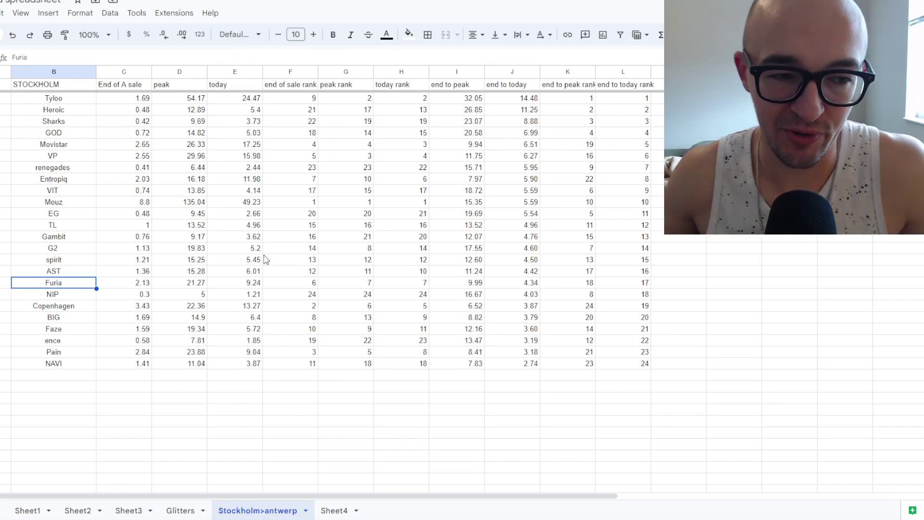
- Compare the sale, peak and today ranks with the growth ranks for Heroic, Sharks and GOD
left_click_drag(311, 110, 418, 113)
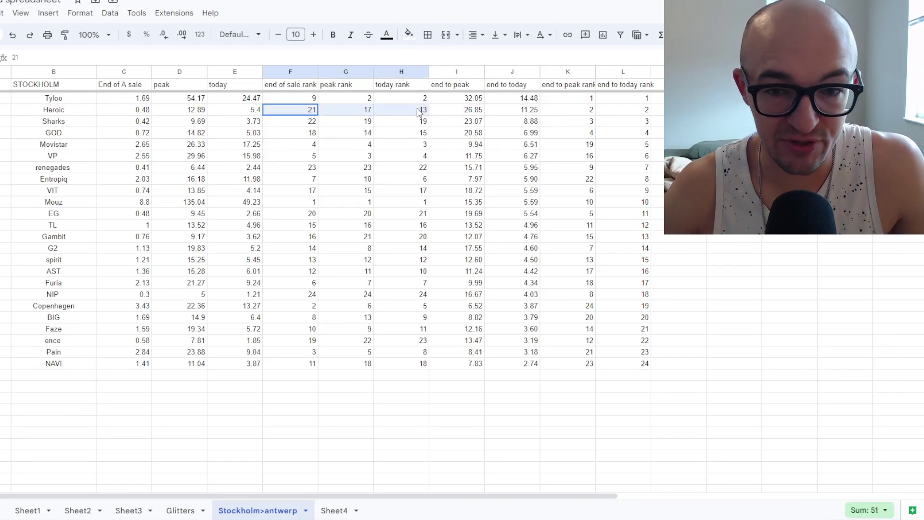
left_click(619, 110)
left_click_drag(300, 123, 409, 124)
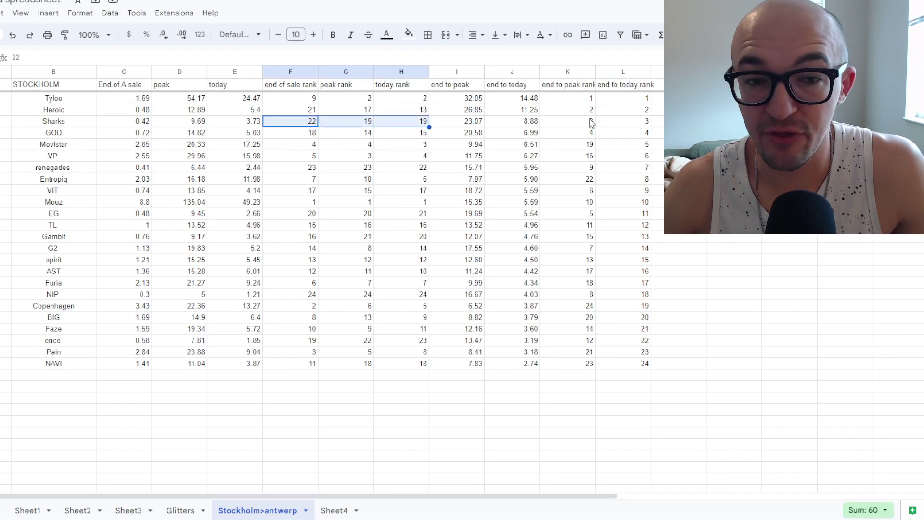
left_click_drag(593, 122, 645, 110)
left_click(657, 109)
left_click_drag(302, 135, 645, 134)
left_click(671, 132)
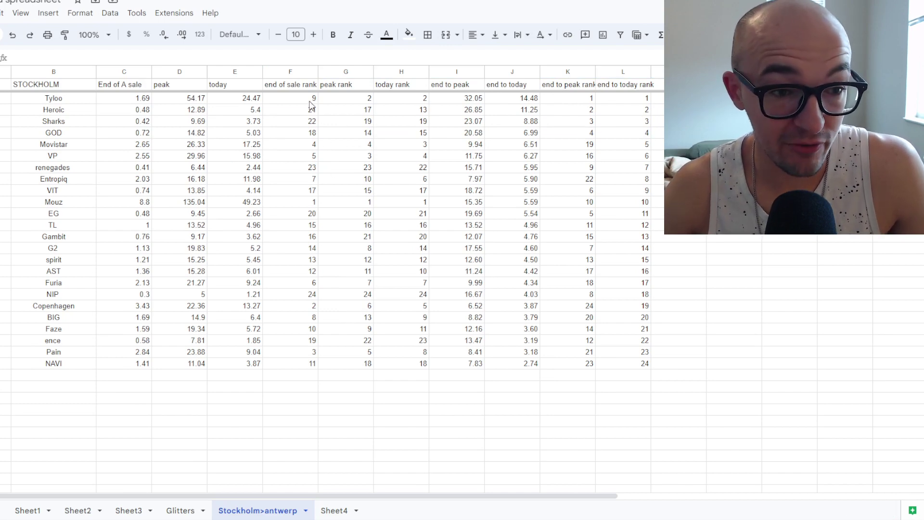
- Compare the ranks and end to peak and end to today multiples of Movistar and VP
left_click_drag(313, 109, 398, 102)
left_click(302, 144)
left_click_drag(299, 150, 648, 159)
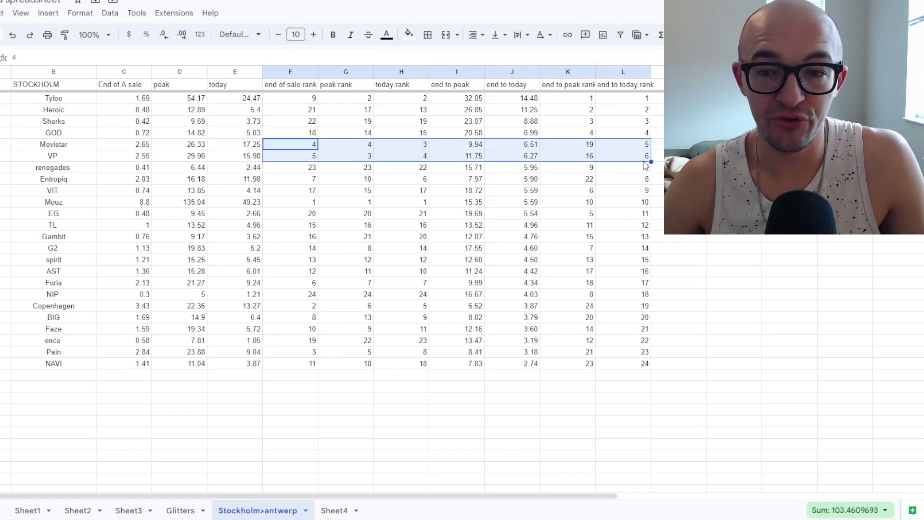
left_click(674, 153)
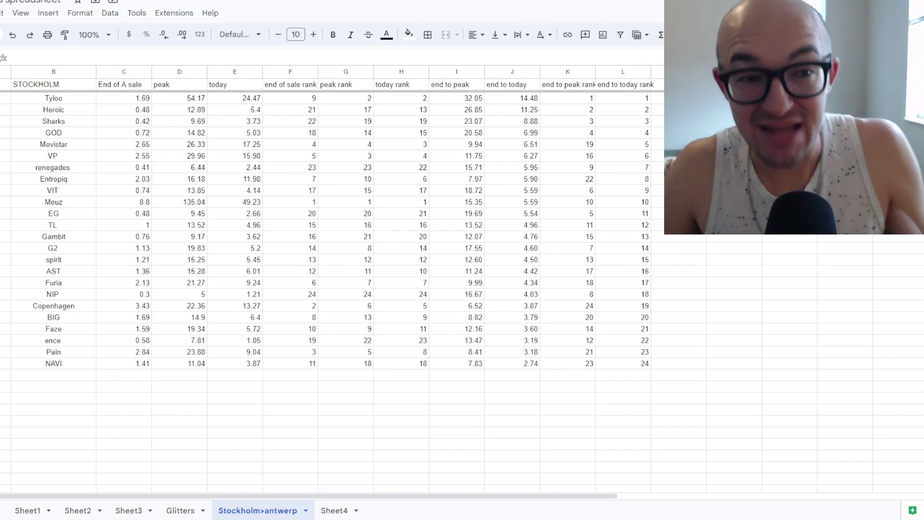
- Review the end to peak rank column and get the sum of the end to peak column for all Stockholm teams
left_click_drag(567, 99, 554, 369)
left_click(529, 443)
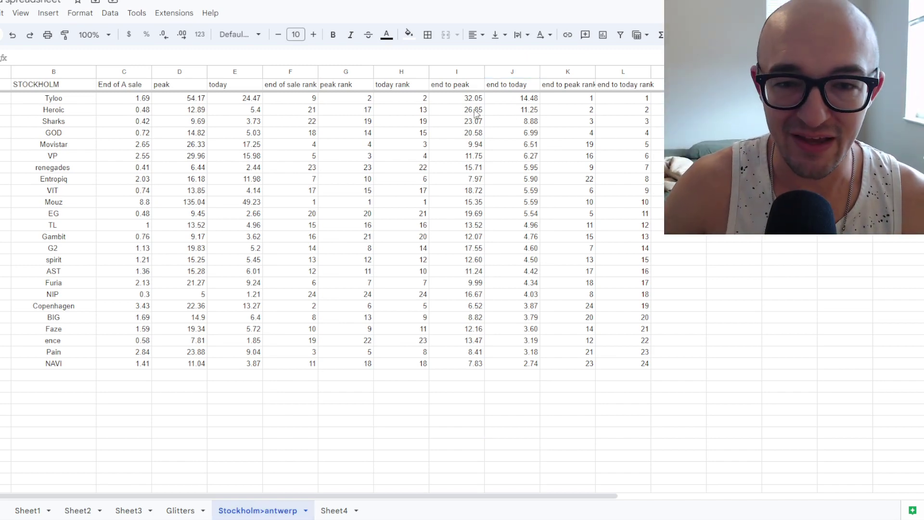
left_click_drag(461, 99, 464, 368)
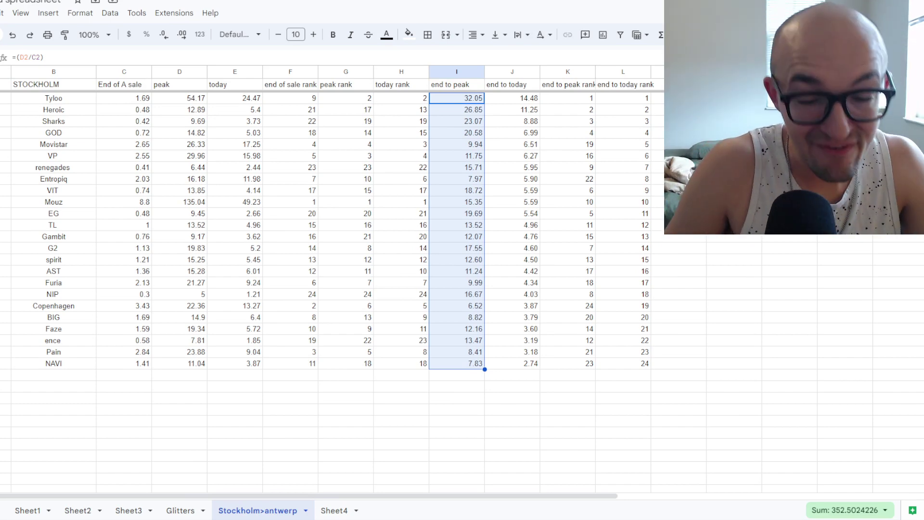
left_click(844, 238)
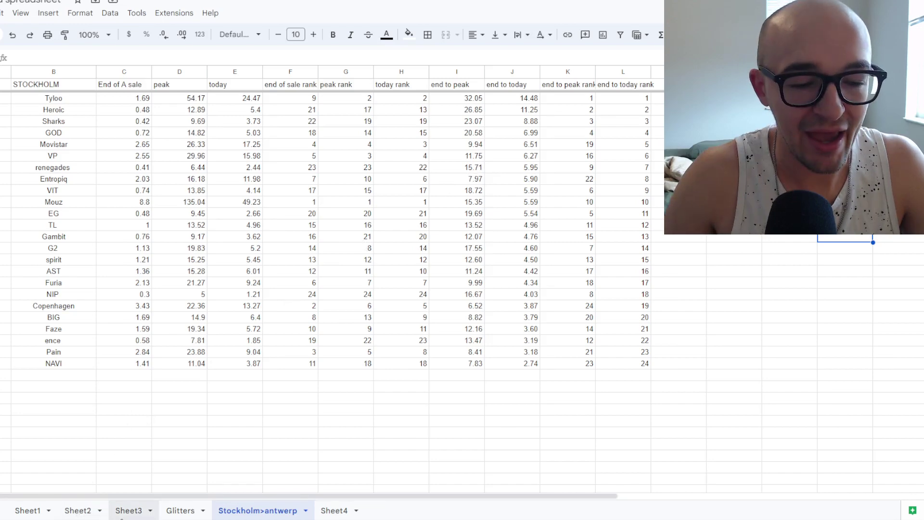
- Open the Antwerp data in Sheet2 and get the sums of its end to peak and end to today columns
left_click(129, 511)
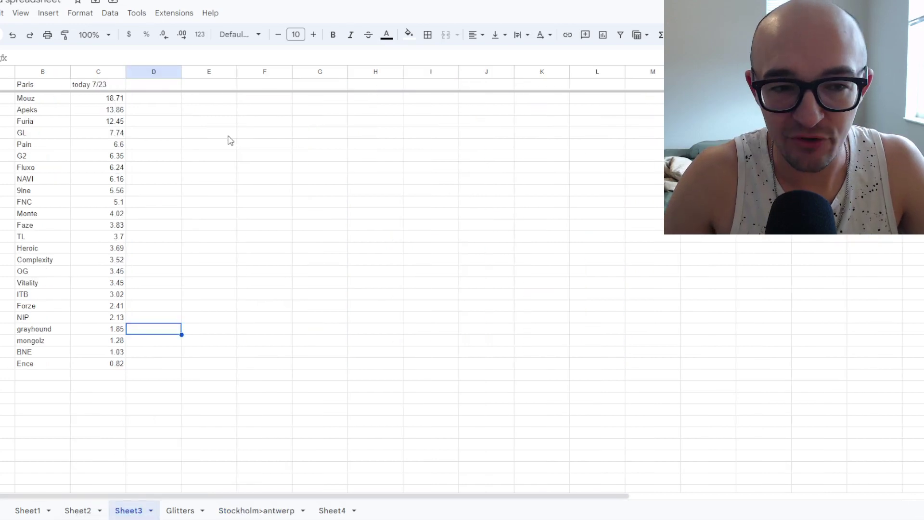
left_click(75, 509)
left_click_drag(453, 99, 455, 366)
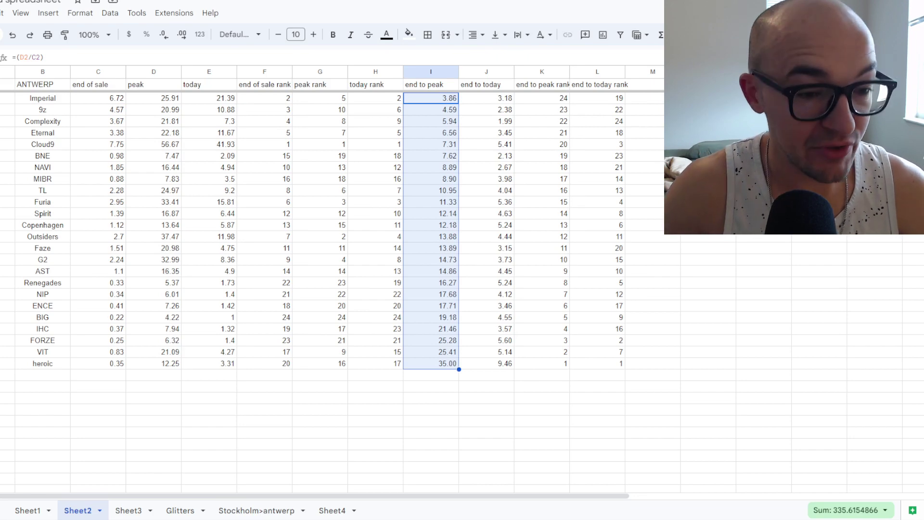
left_click(109, 262)
left_click(354, 409)
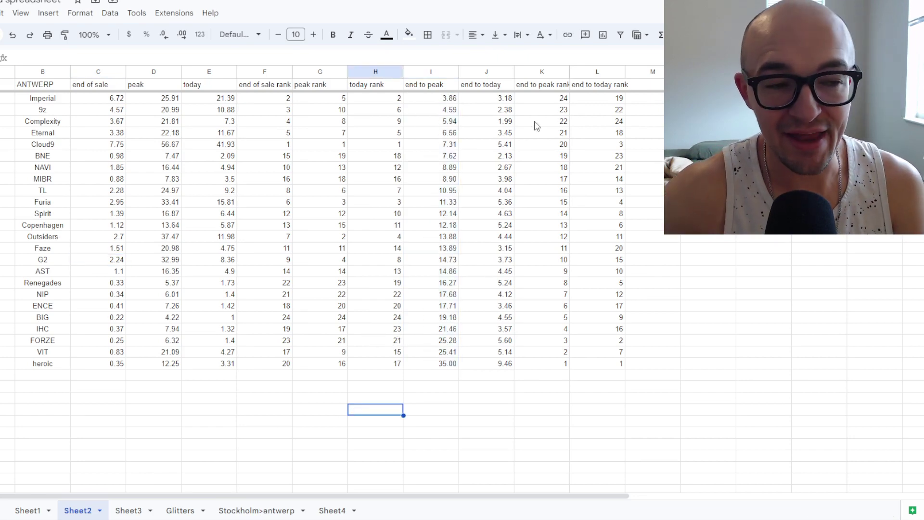
left_click_drag(473, 99, 503, 372)
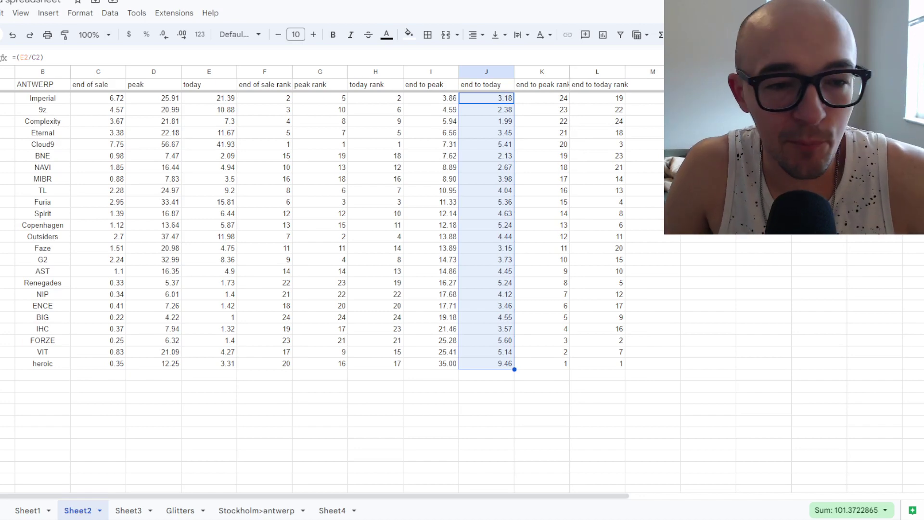
left_click(376, 386)
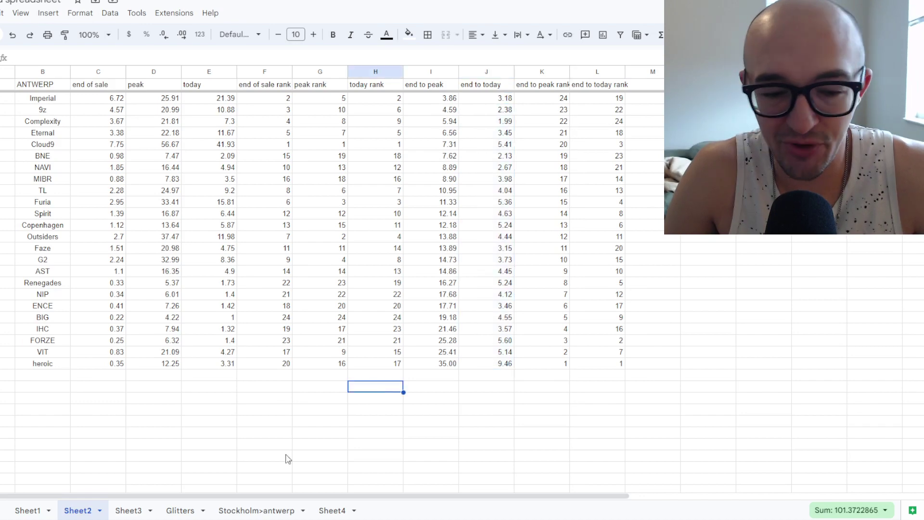
- Return to the Stockholm>antwerp sheet and get the sum of the end to today column for all teams
left_click(256, 510)
left_click_drag(504, 102, 516, 364)
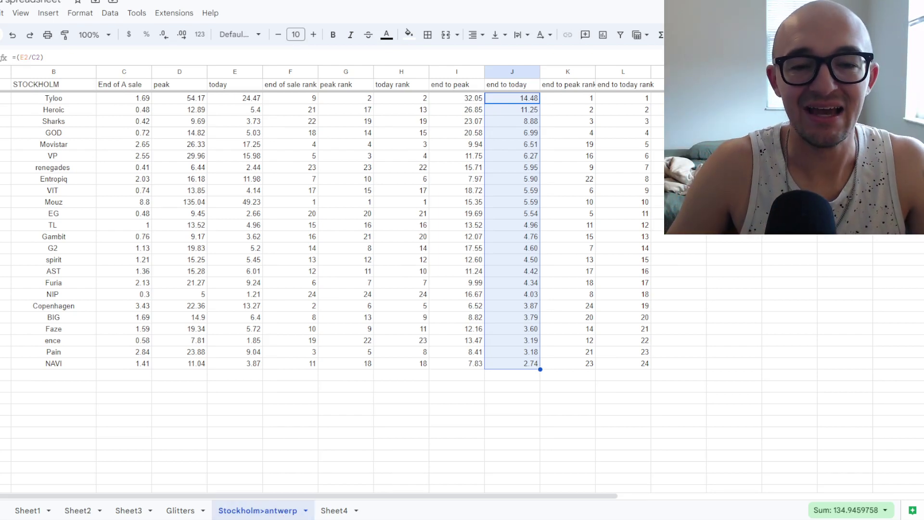
left_click(799, 351)
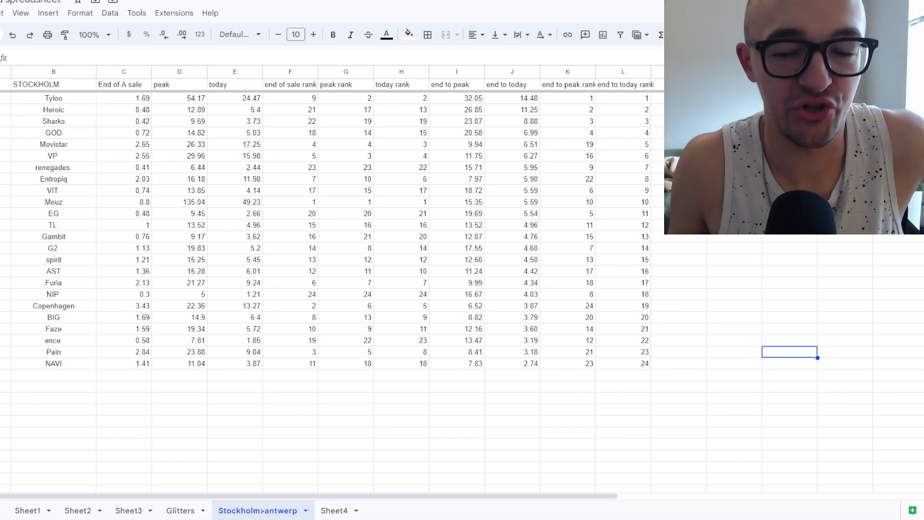
key("Right")
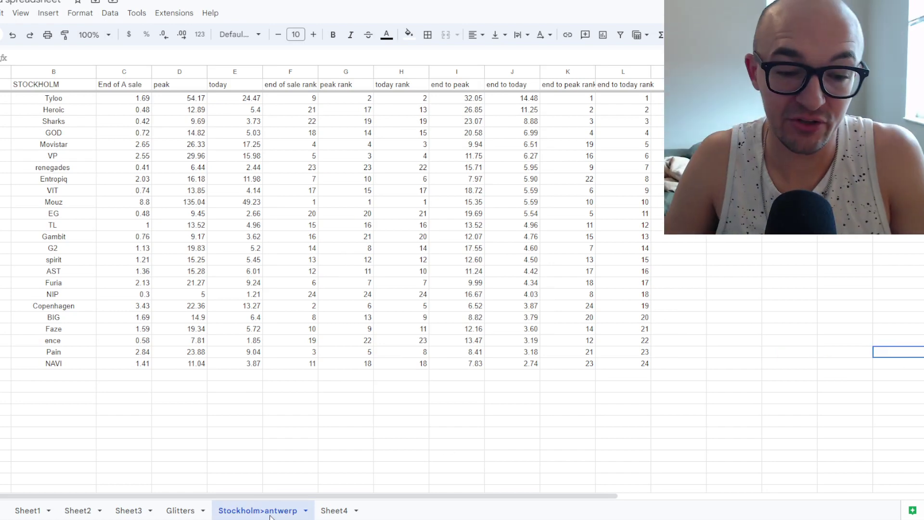
- Open the capsule data in Sheet4 and freeze its header row
left_click(333, 510)
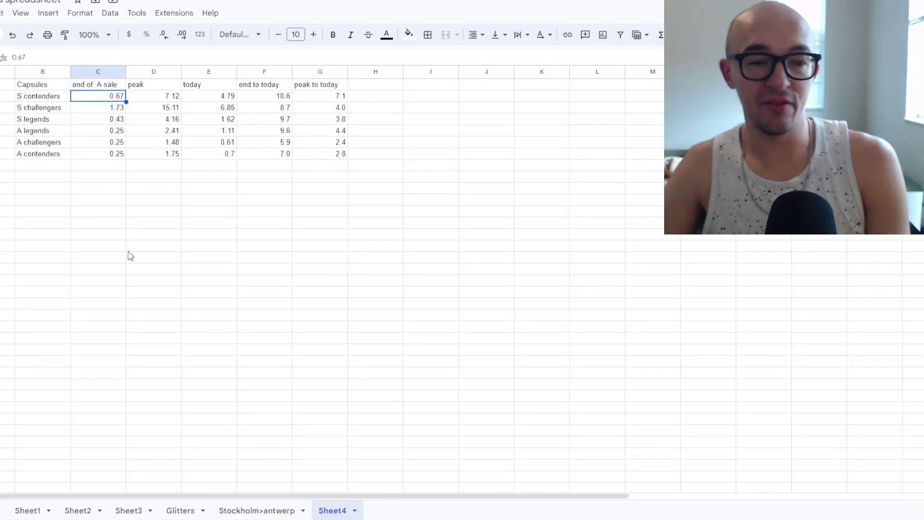
left_click_drag(48, 101, 67, 153)
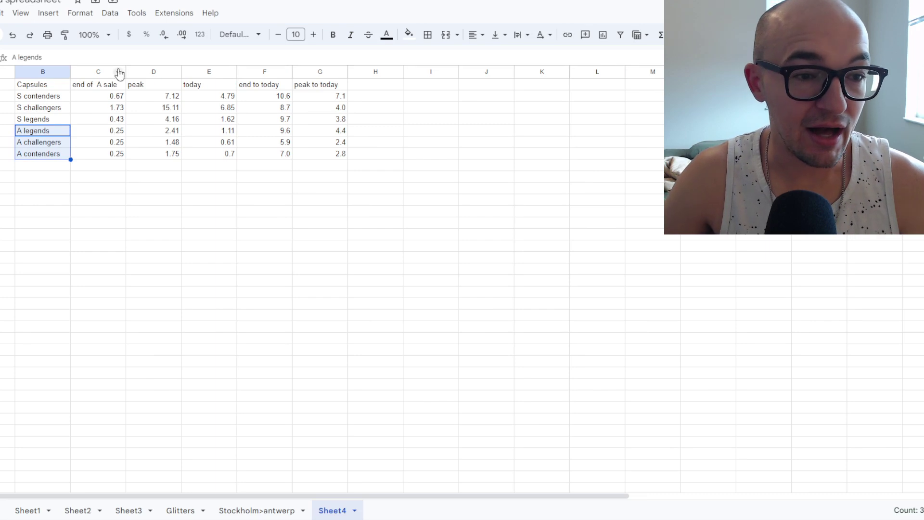
right_click(1, 84)
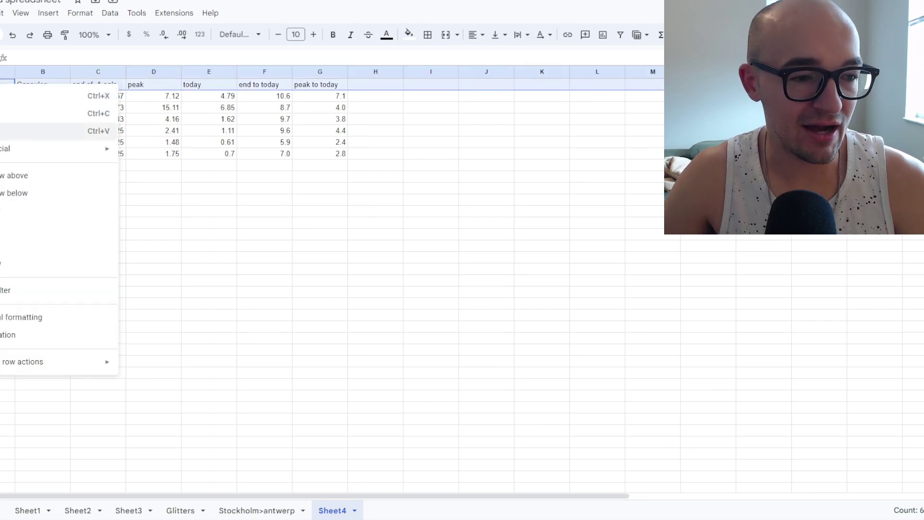
mouse_move(10, 361)
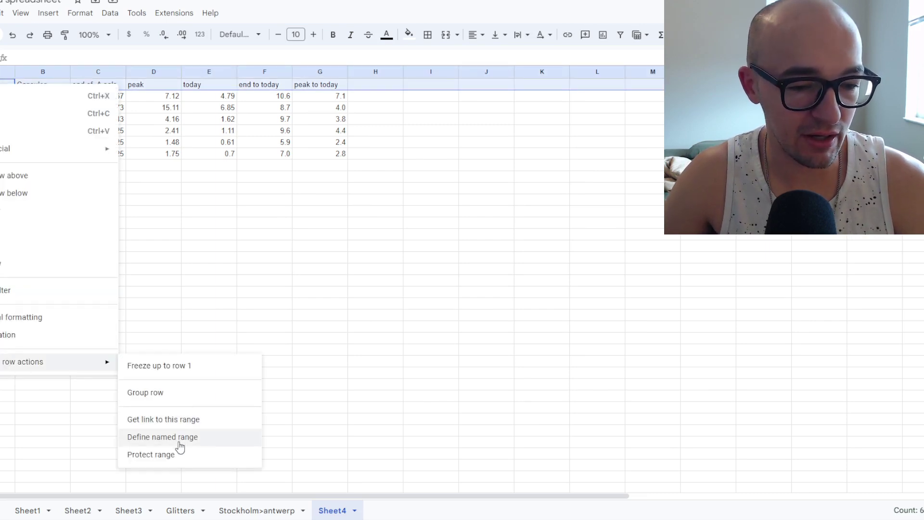
left_click(189, 363)
left_click(310, 225)
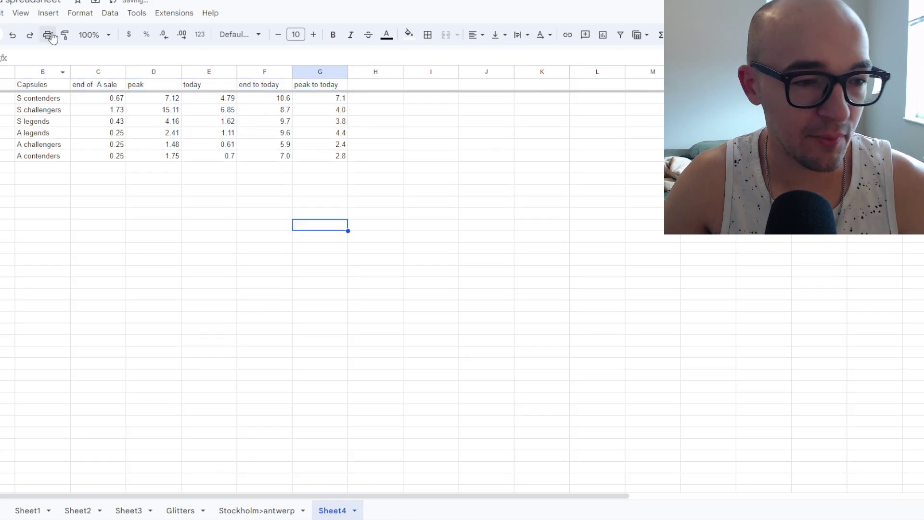
- Sort the capsule sheet by the end of A sale column in descending order and review the Stockholm capsules' sale-end prices
left_click(117, 73)
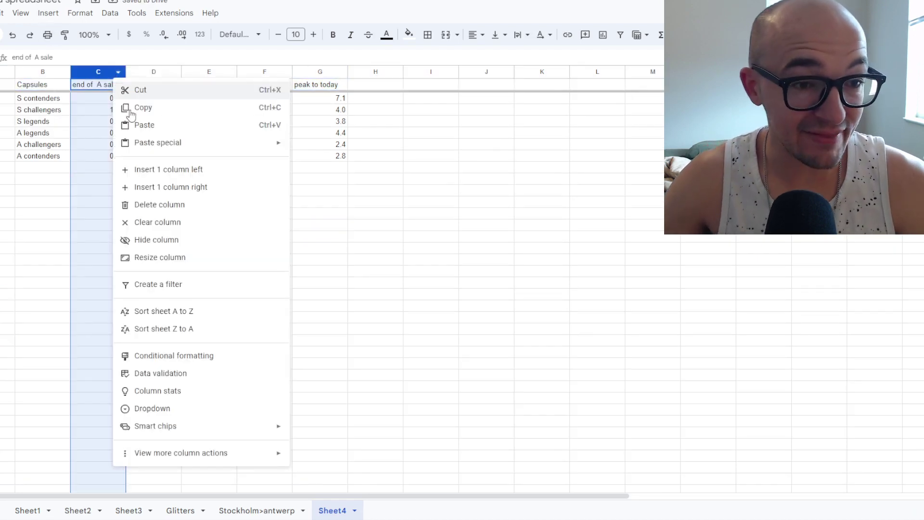
left_click(175, 307)
left_click(156, 251)
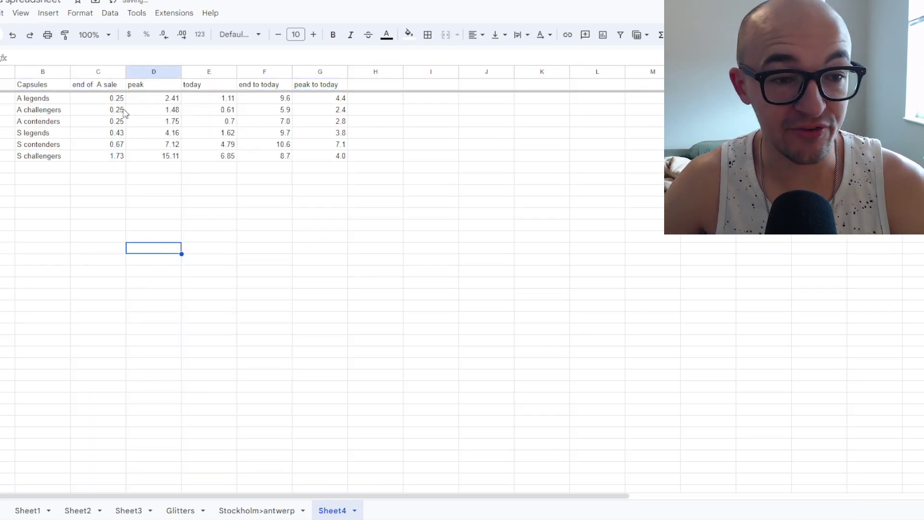
left_click(118, 72)
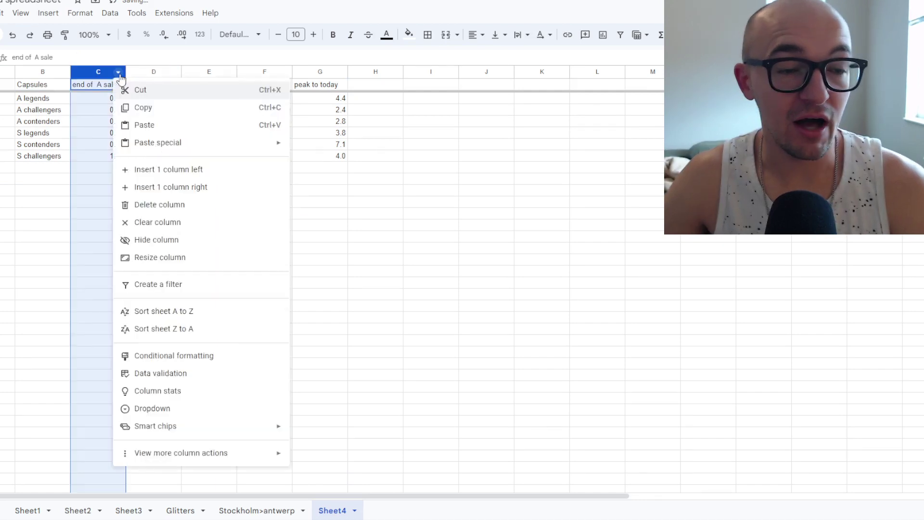
left_click(185, 328)
left_click_drag(110, 99, 113, 127)
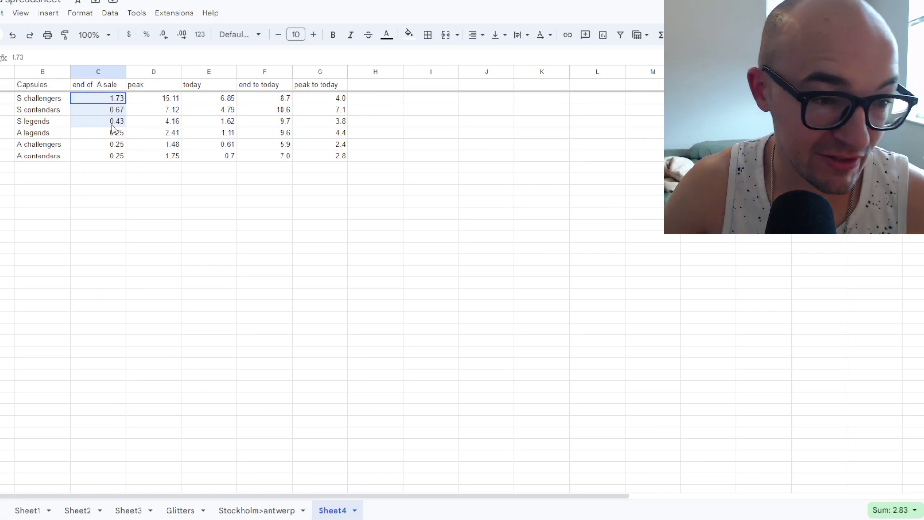
- Sort the capsule sheet by the peak column in descending order and check the order of the today column
left_click(173, 72)
left_click(248, 329)
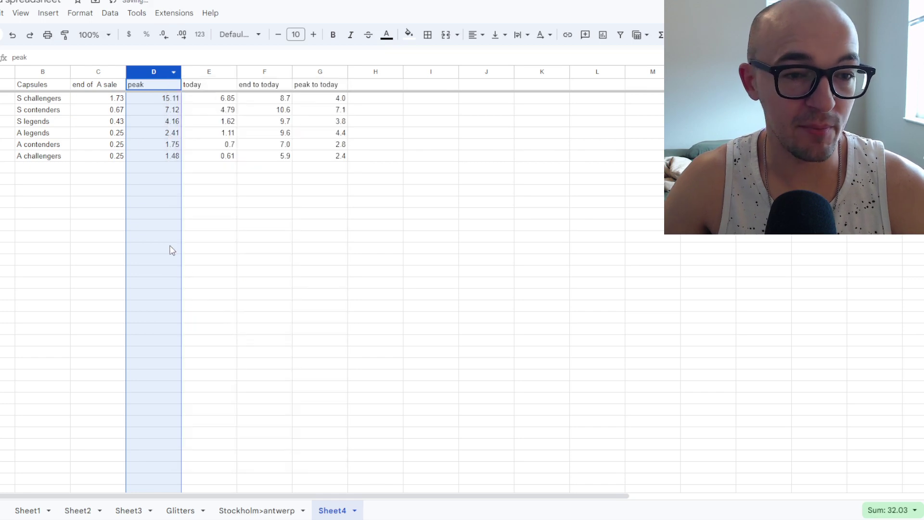
left_click(215, 215)
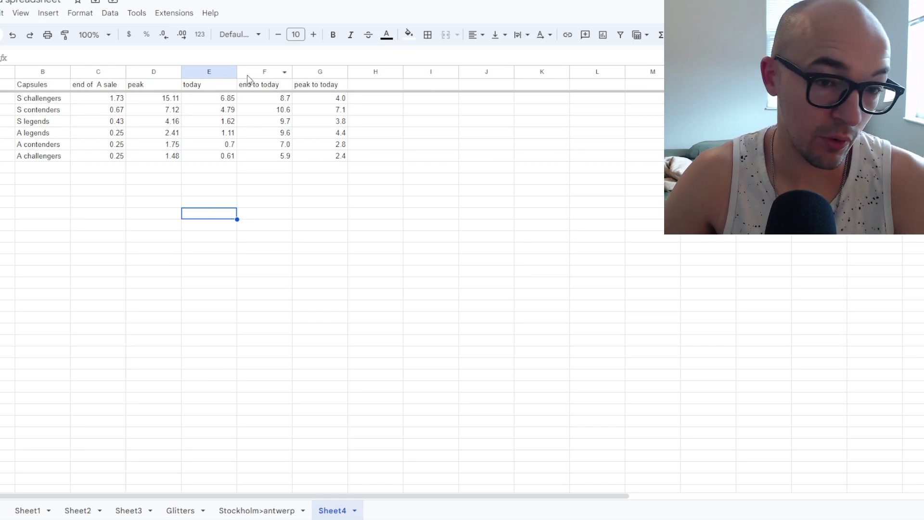
right_click(233, 72)
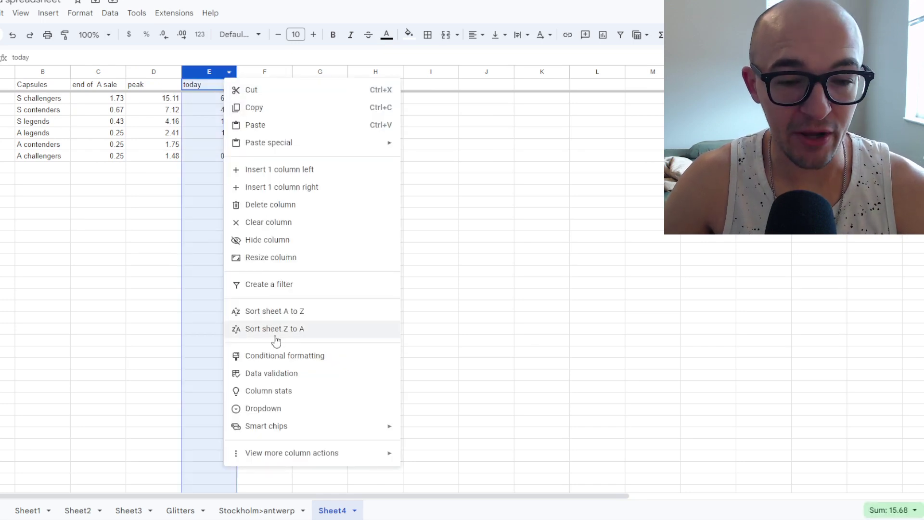
key("Escape")
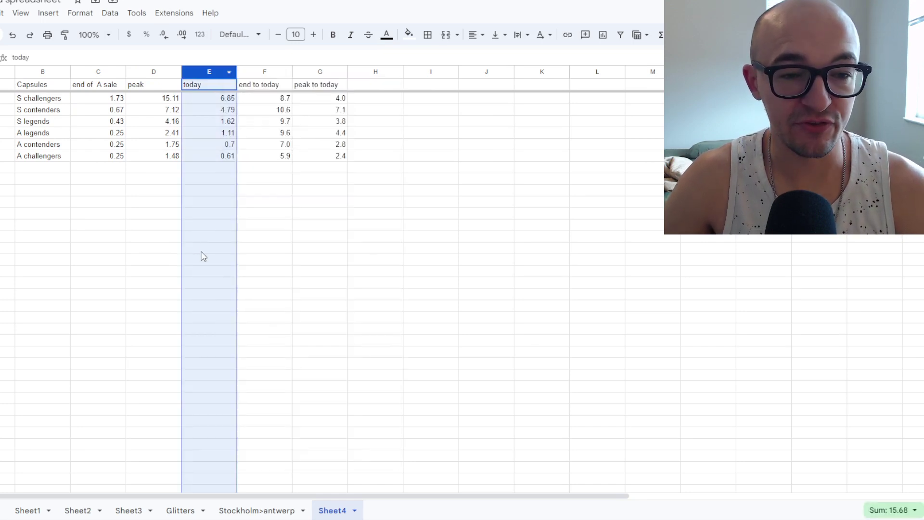
left_click(149, 218)
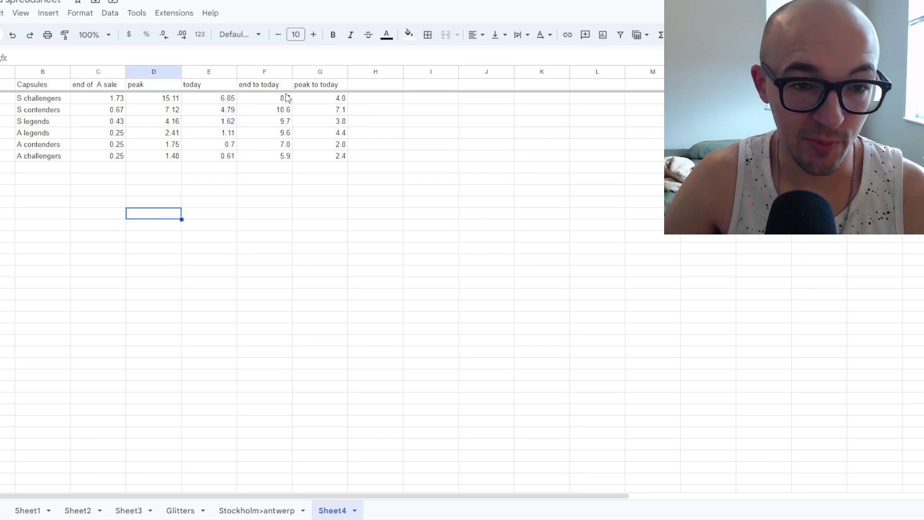
- Sort the capsule sheet in descending order by the end to today column, followed by the peak to today column
left_click(286, 74)
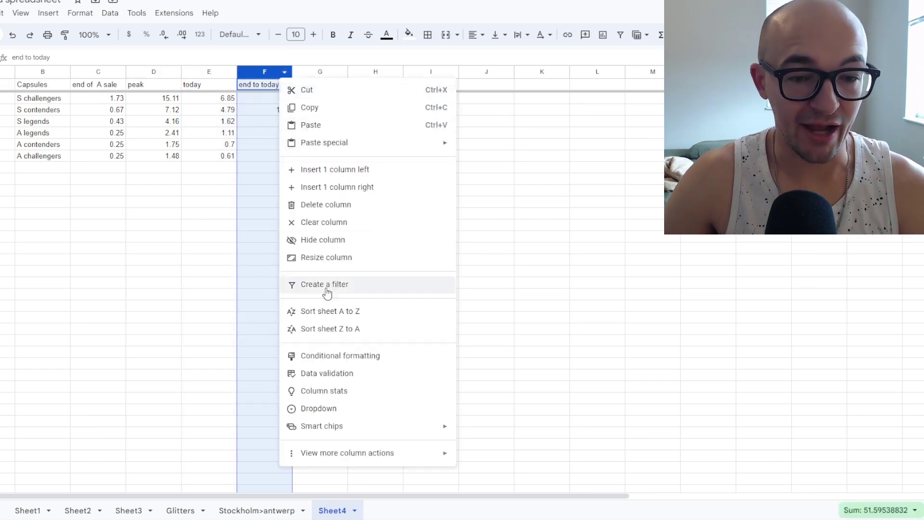
left_click(324, 327)
left_click(163, 266)
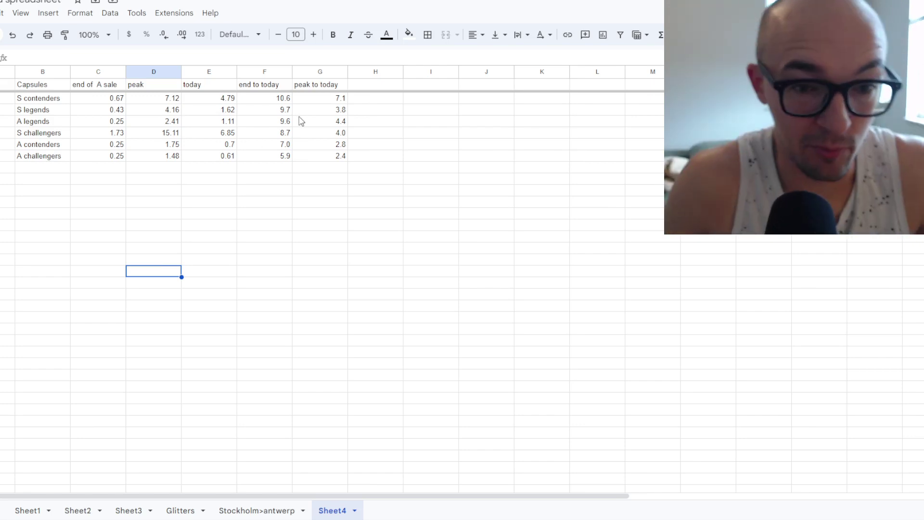
right_click(337, 72)
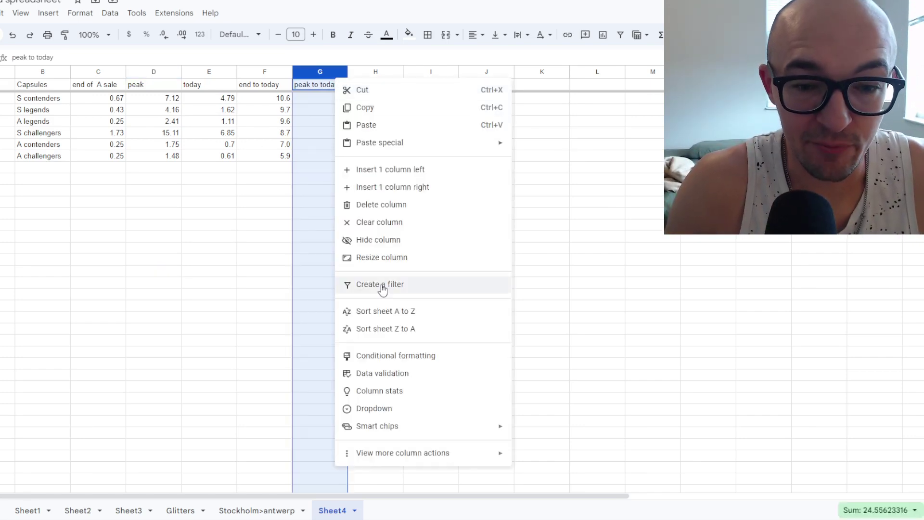
left_click(383, 328)
left_click(236, 283)
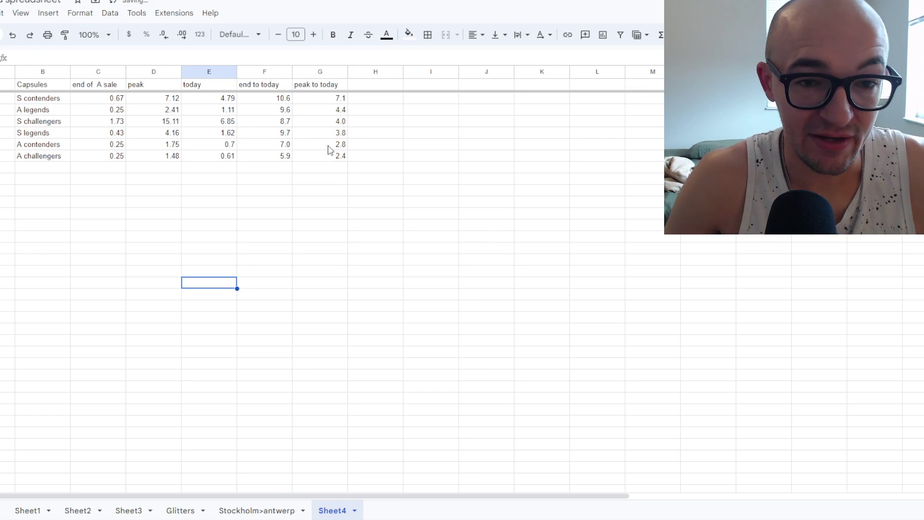
- Compare the sale-end prices and the end to today and peak to today multiples of the Stockholm and Antwerp capsules
left_click(345, 110)
left_click_drag(76, 117, 76, 143)
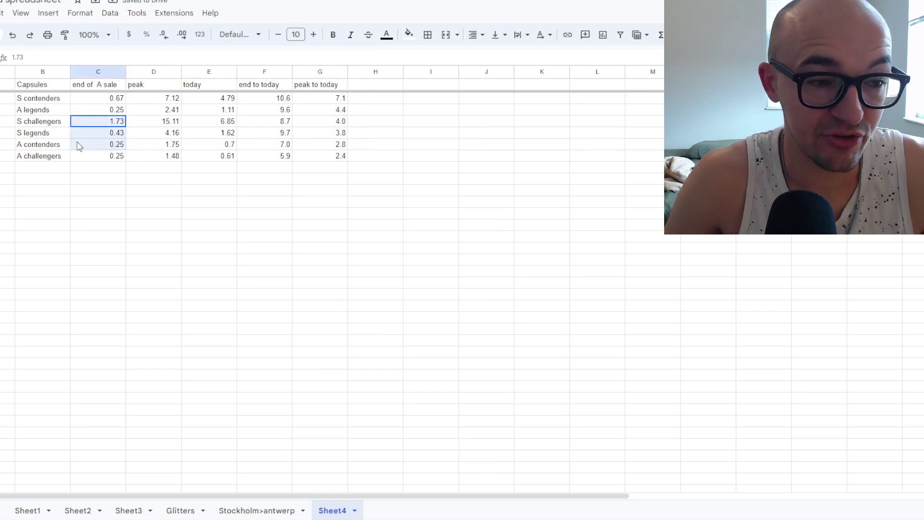
left_click(136, 192)
left_click_drag(81, 102, 316, 146)
left_click(385, 155)
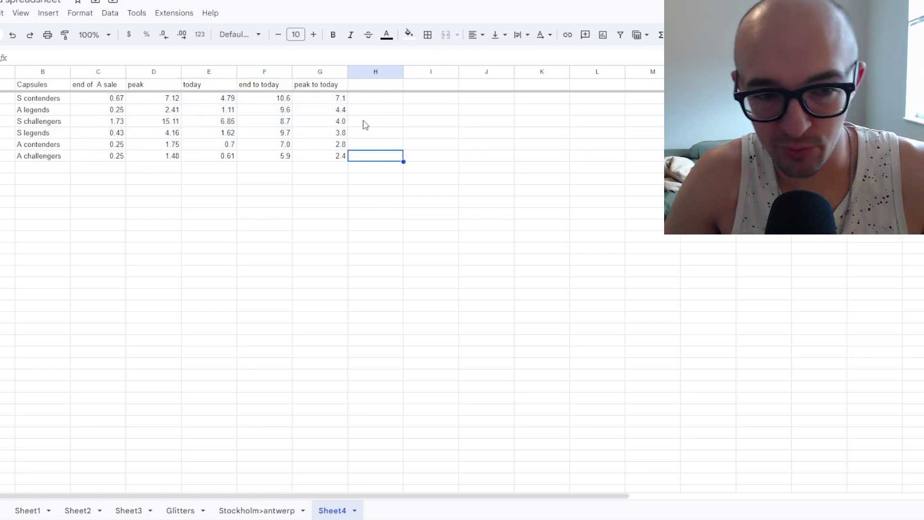
left_click_drag(352, 199, 337, 202)
left_click(299, 342)
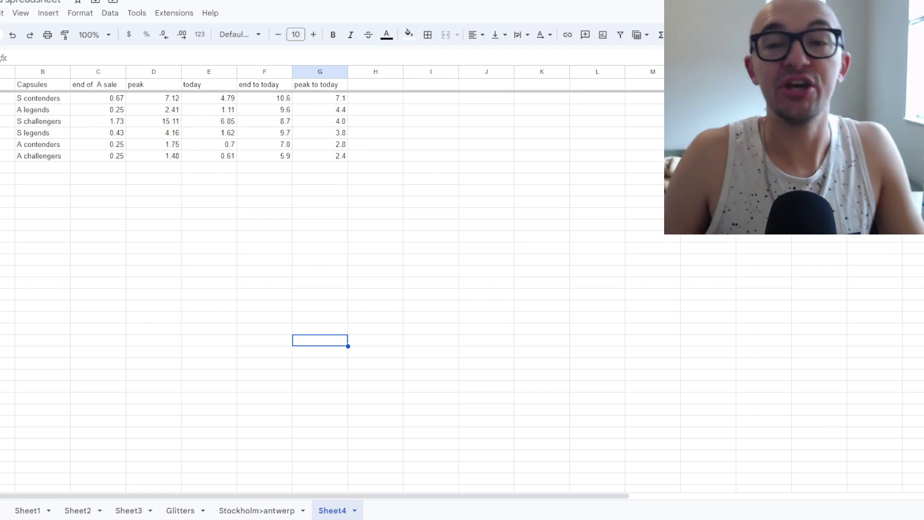
- Get the sums of the sale-end prices for all Stockholm teams in Stockholm>antwerp and all Antwerp teams in Sheet2
left_click(278, 514)
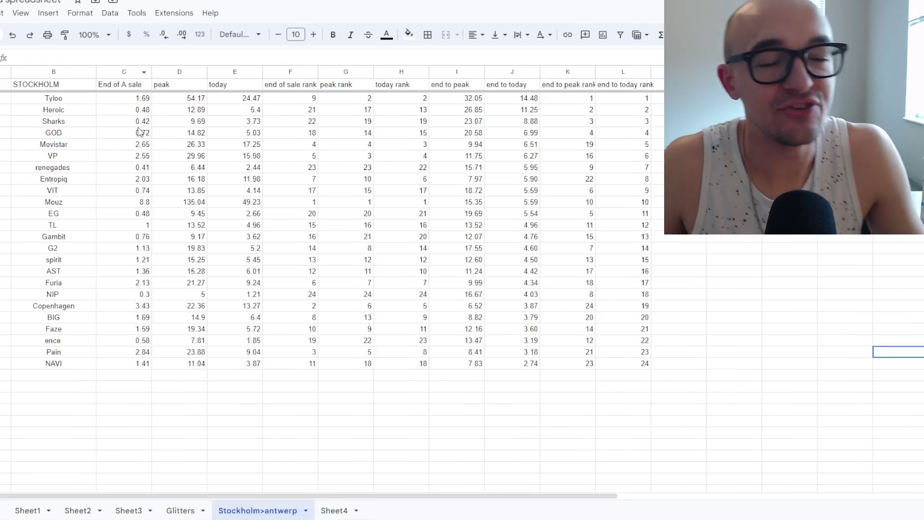
left_click_drag(129, 102, 129, 365)
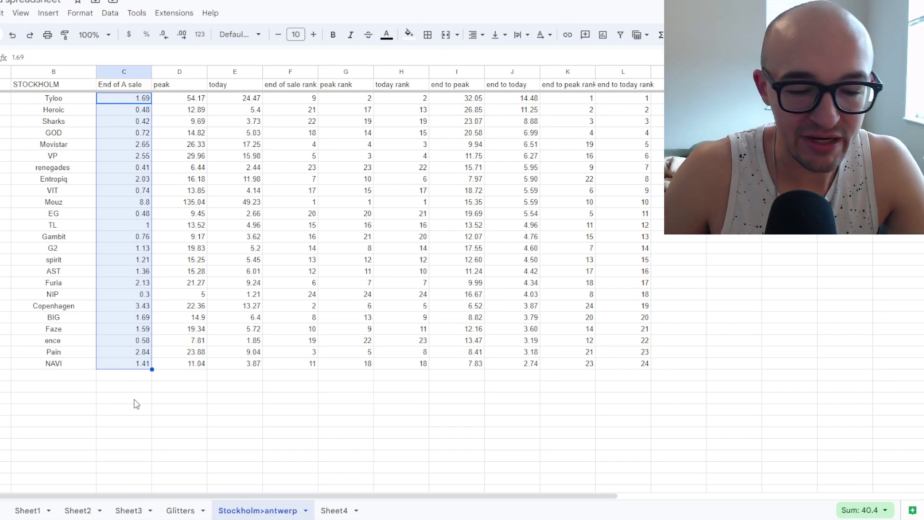
left_click(77, 515)
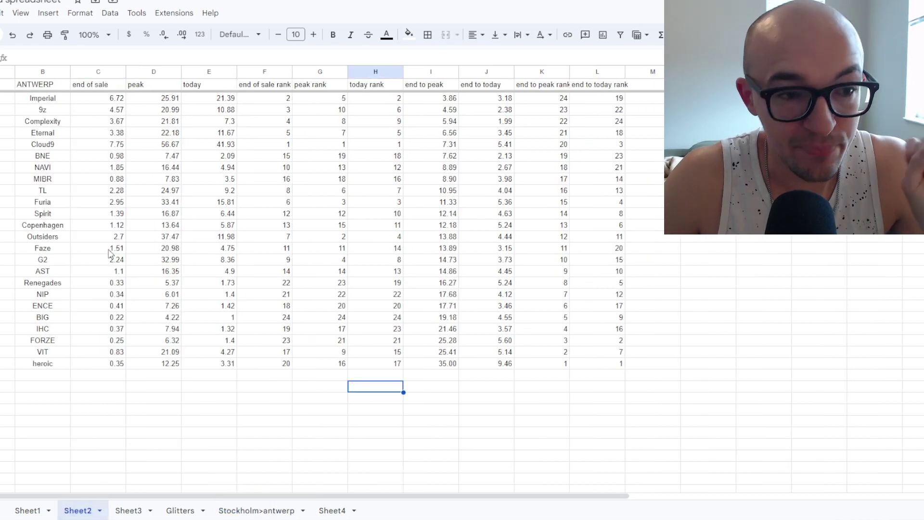
left_click_drag(110, 98, 120, 367)
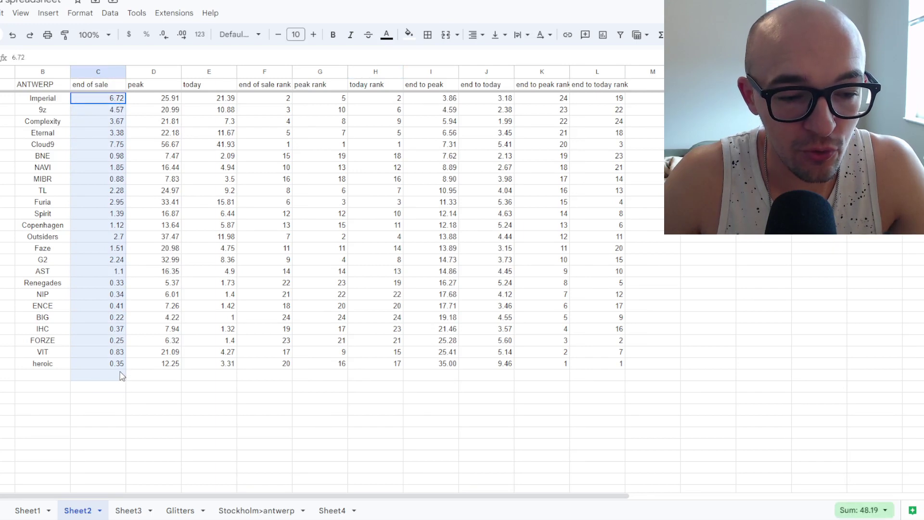